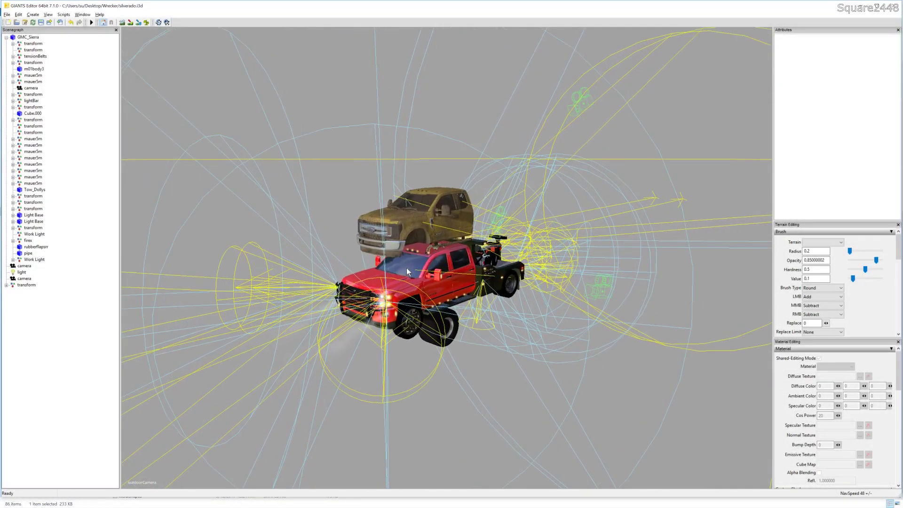
{"action": "scroll", "coordinate": [406, 268], "scroll_direction": "up", "scroll_amount": 2}
{"action": "scroll", "coordinate": [407, 265], "scroll_direction": "up", "scroll_amount": 2}
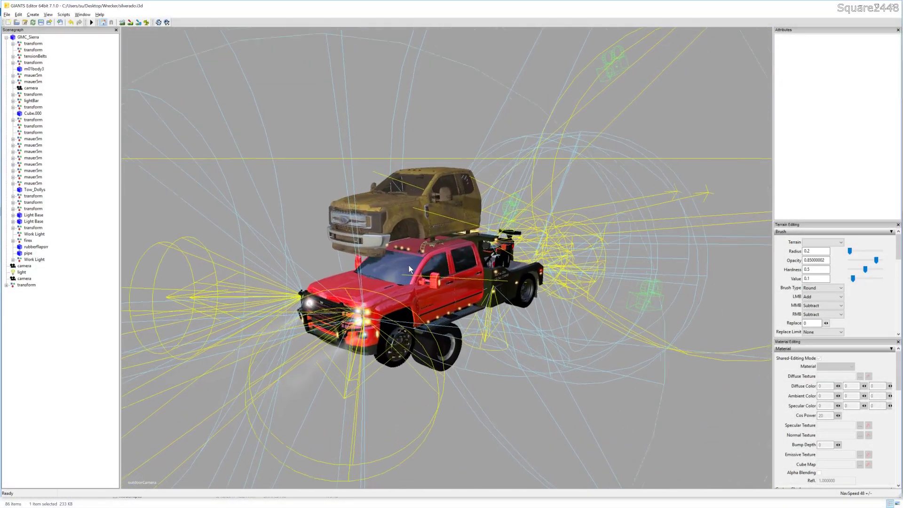
{"action": "scroll", "coordinate": [409, 269], "scroll_direction": "up", "scroll_amount": 2}
{"action": "scroll", "coordinate": [412, 268], "scroll_direction": "up", "scroll_amount": 2}
{"action": "scroll", "coordinate": [412, 262], "scroll_direction": "up", "scroll_amount": 2}
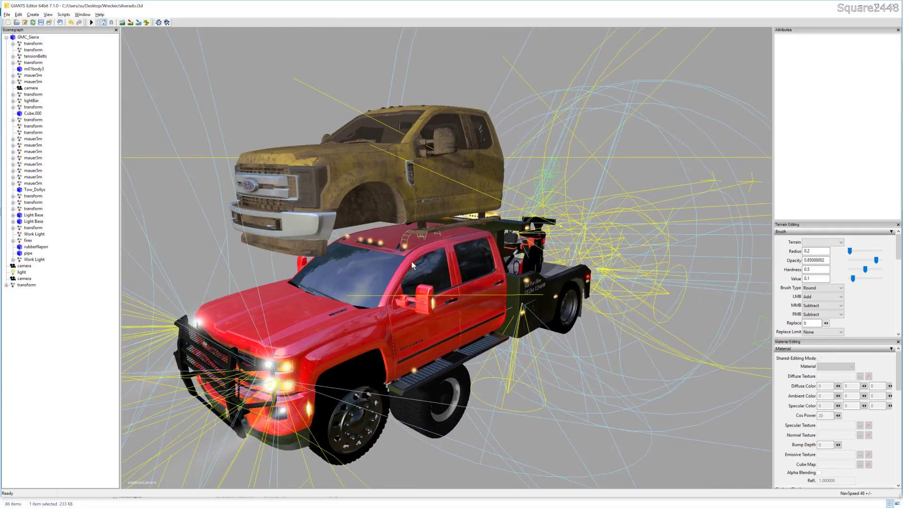
{"action": "scroll", "coordinate": [412, 261], "scroll_direction": "up", "scroll_amount": 1}
{"action": "scroll", "coordinate": [430, 235], "scroll_direction": "up", "scroll_amount": 2}
{"action": "scroll", "coordinate": [420, 250], "scroll_direction": "up", "scroll_amount": 2}
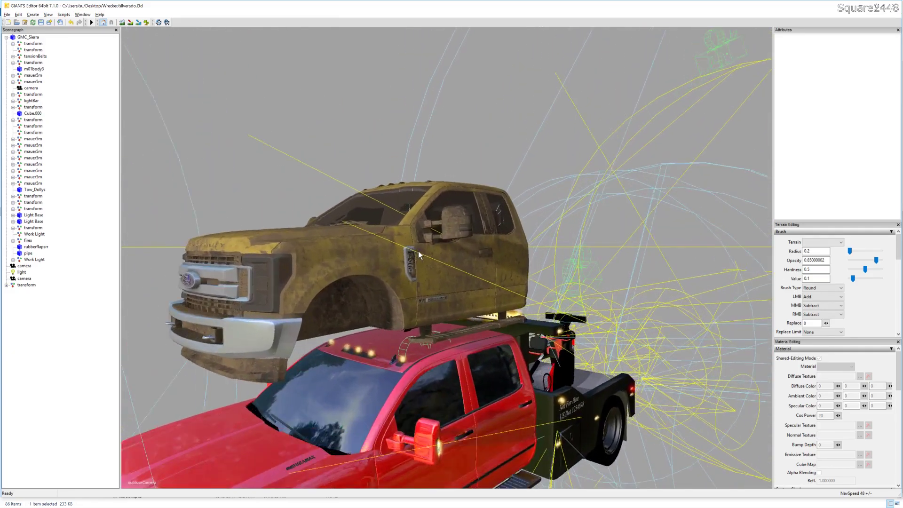
{"action": "scroll", "coordinate": [419, 250], "scroll_direction": "up", "scroll_amount": 2}
{"action": "scroll", "coordinate": [419, 251], "scroll_direction": "down", "scroll_amount": 3}
{"action": "scroll", "coordinate": [420, 250], "scroll_direction": "down", "scroll_amount": 3}
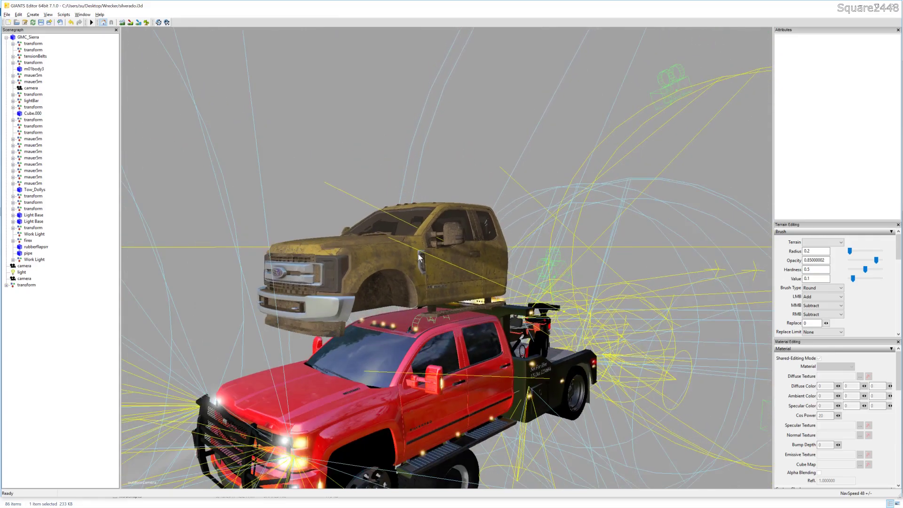
{"action": "scroll", "coordinate": [419, 255], "scroll_direction": "down", "scroll_amount": 1}
Lower the Ford cab onto the wrecker chassis at Translate Y 0.054, Z -0.015.
{"action": "middle_click_drag", "start_coordinate": [419, 261], "coordinate": [419, 273], "text": "alt"}
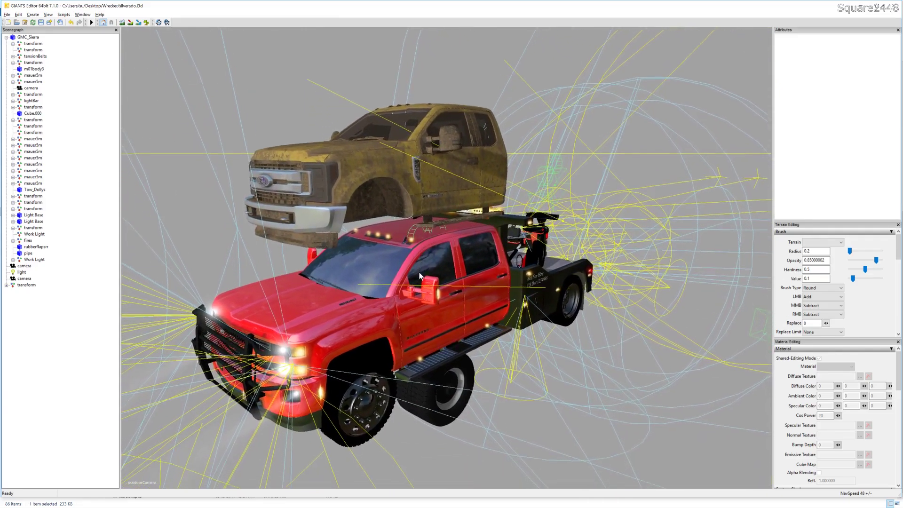
{"action": "scroll", "coordinate": [420, 269], "scroll_direction": "down", "scroll_amount": 2}
{"action": "scroll", "coordinate": [420, 269], "scroll_direction": "down", "scroll_amount": 2}
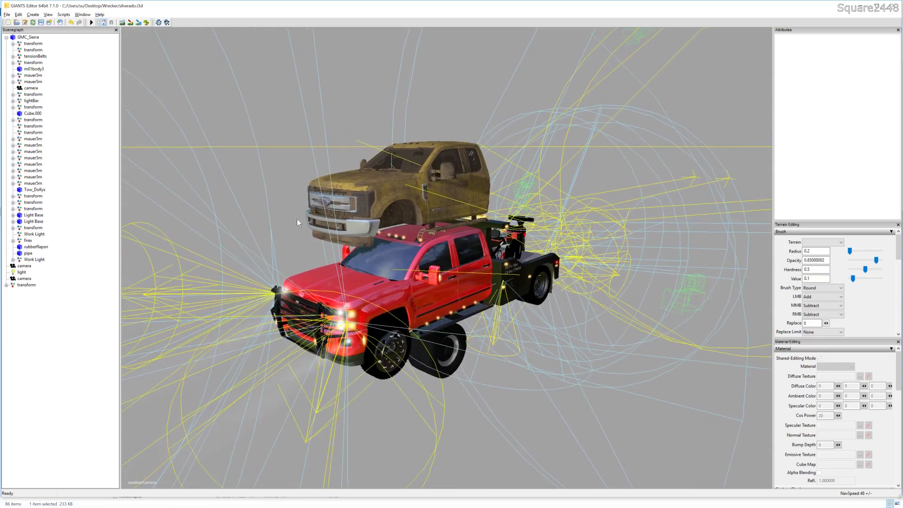
{"action": "left_click", "coordinate": [22, 43]}
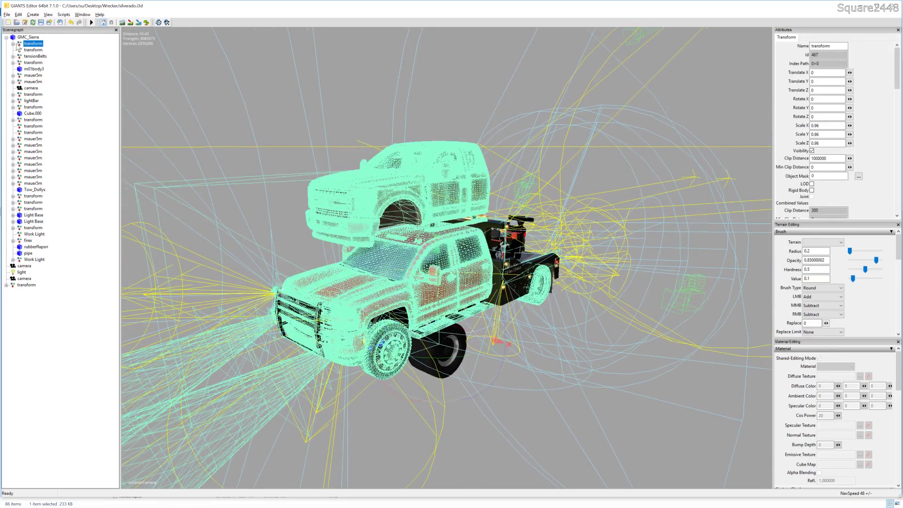
{"action": "left_click", "coordinate": [22, 100]}
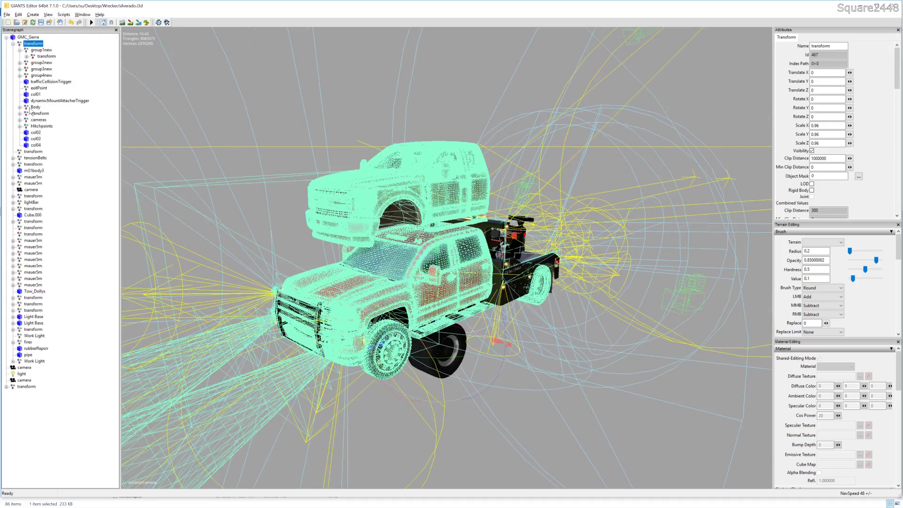
{"action": "left_click", "coordinate": [34, 107]}
{"action": "left_click", "coordinate": [39, 113]}
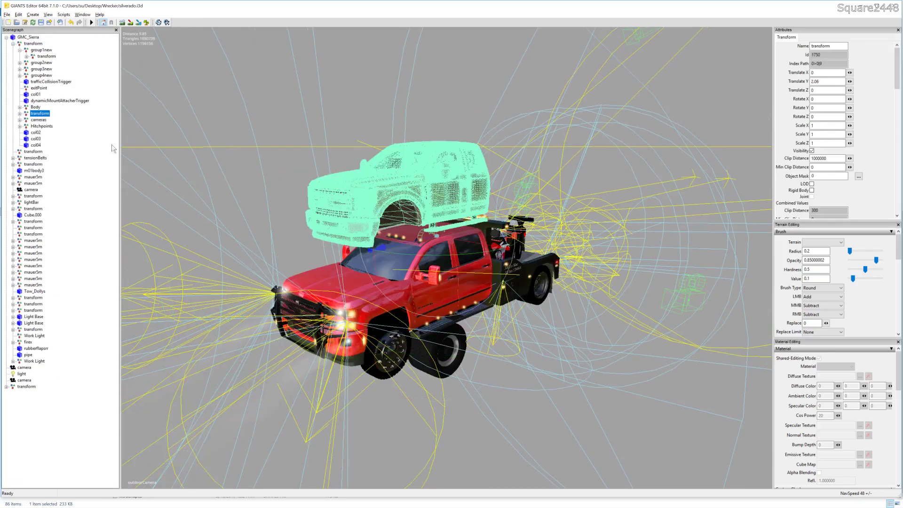
{"action": "scroll", "coordinate": [296, 226], "scroll_direction": "up", "scroll_amount": 8}
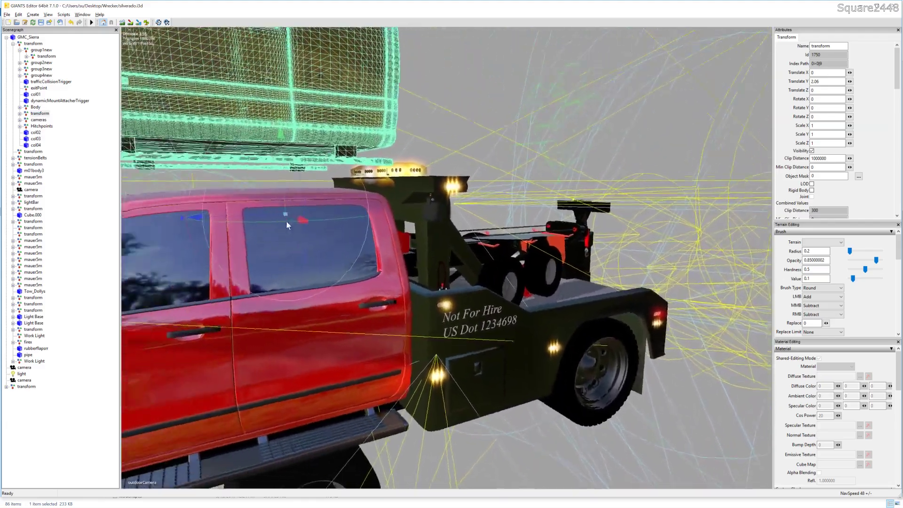
{"action": "scroll", "coordinate": [286, 221], "scroll_direction": "down", "scroll_amount": 8}
{"action": "mouse_move", "coordinate": [304, 206]}
{"action": "left_mouse_down", "text": "alt"}
{"action": "mouse_move", "coordinate": [425, 200]}
{"action": "mouse_move", "coordinate": [453, 233]}
{"action": "mouse_move", "coordinate": [450, 298]}
{"action": "left_mouse_up", "text": "alt"}
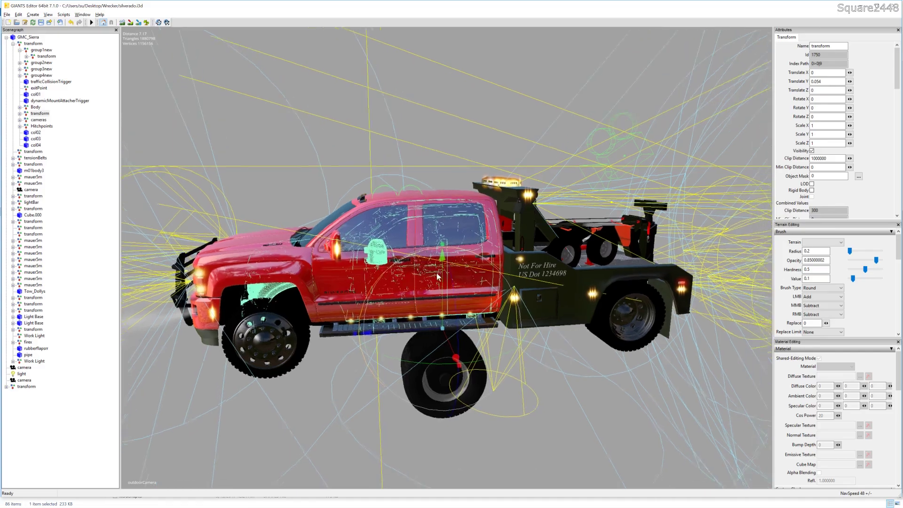
{"action": "middle_click_drag", "start_coordinate": [450, 297], "coordinate": [450, 278]}
{"action": "scroll", "coordinate": [449, 268], "scroll_direction": "up", "scroll_amount": 5}
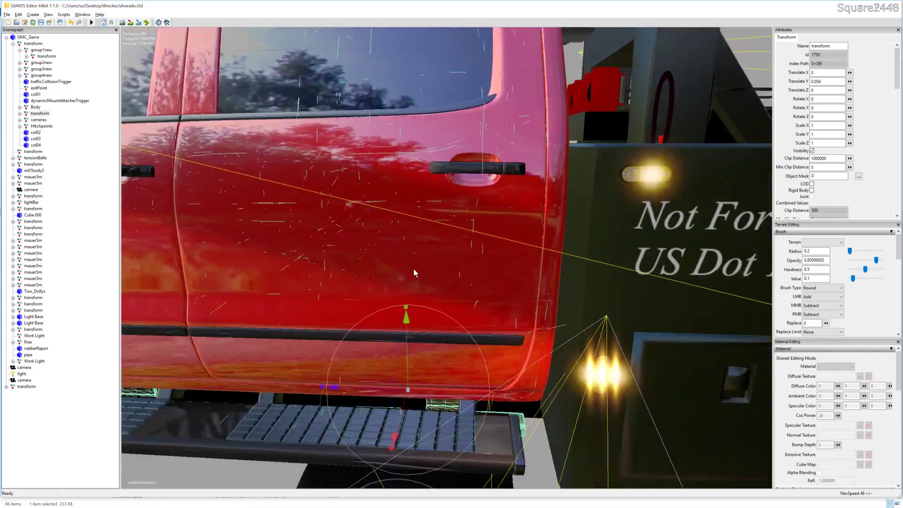
{"action": "scroll", "coordinate": [414, 269], "scroll_direction": "down", "scroll_amount": 5}
{"action": "left_click_drag", "start_coordinate": [413, 273], "coordinate": [413, 319]}
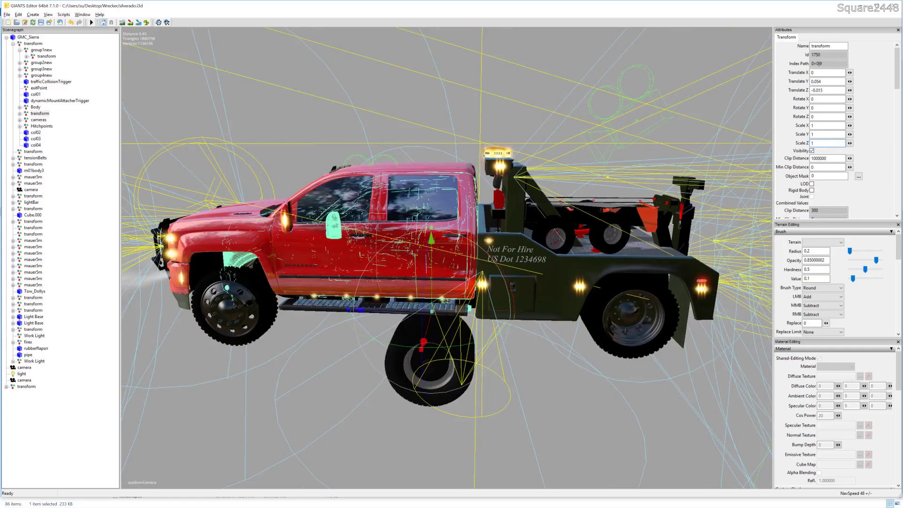
{"action": "type", "text": "."}
{"action": "type", "text": "1"}
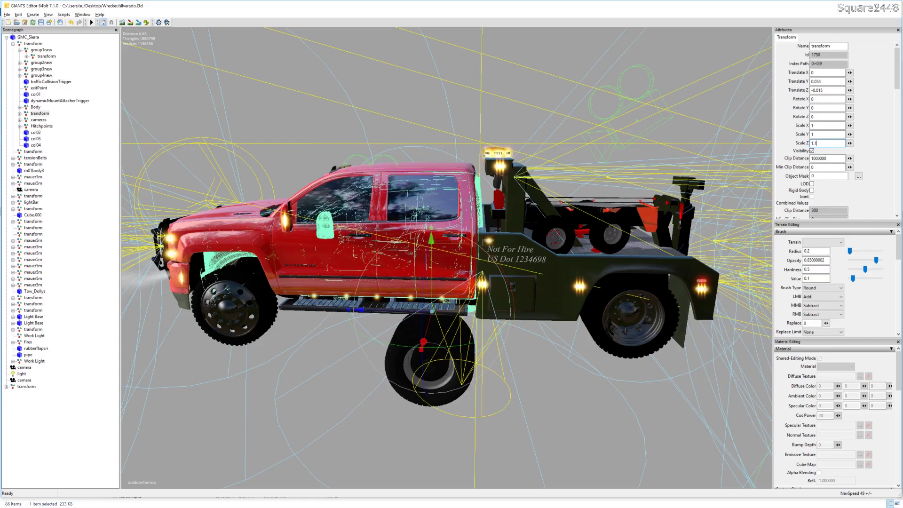
Scale the Ford cab to 1.1 on all axes and move it forward over the chassis.
{"action": "key", "text": "Return"}
{"action": "left_click", "coordinate": [826, 125]}
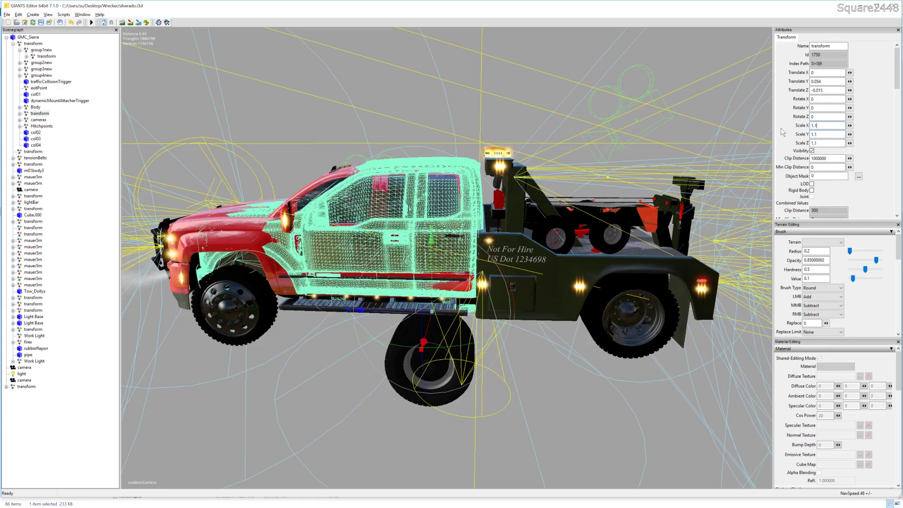
{"action": "mouse_move", "coordinate": [392, 311]}
{"action": "left_mouse_down"}
{"action": "mouse_move", "coordinate": [406, 311]}
{"action": "mouse_move", "coordinate": [396, 311]}
{"action": "left_mouse_up"}
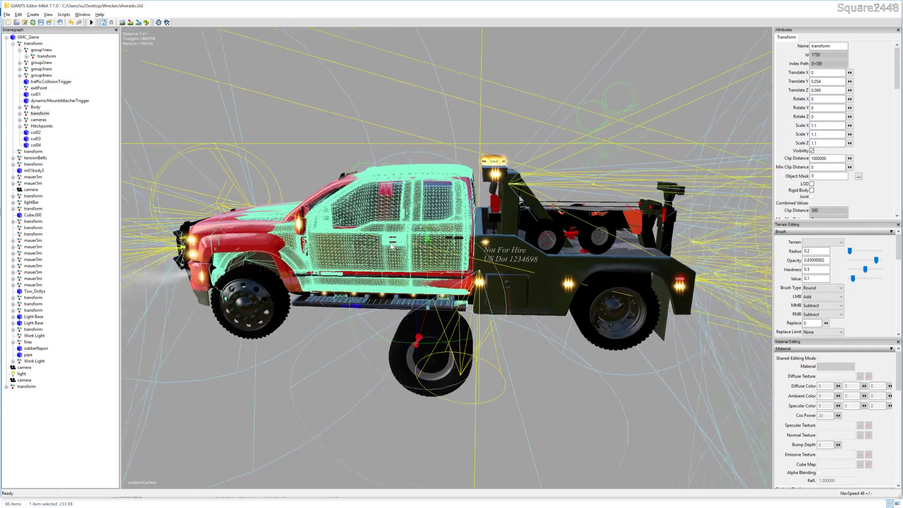
Delete the old Chevy Body group.
{"action": "middle_click_drag", "start_coordinate": [396, 247], "coordinate": [369, 239], "text": "alt"}
{"action": "scroll", "coordinate": [369, 239], "scroll_direction": "up", "scroll_amount": 5}
{"action": "scroll", "coordinate": [368, 232], "scroll_direction": "down", "scroll_amount": 2}
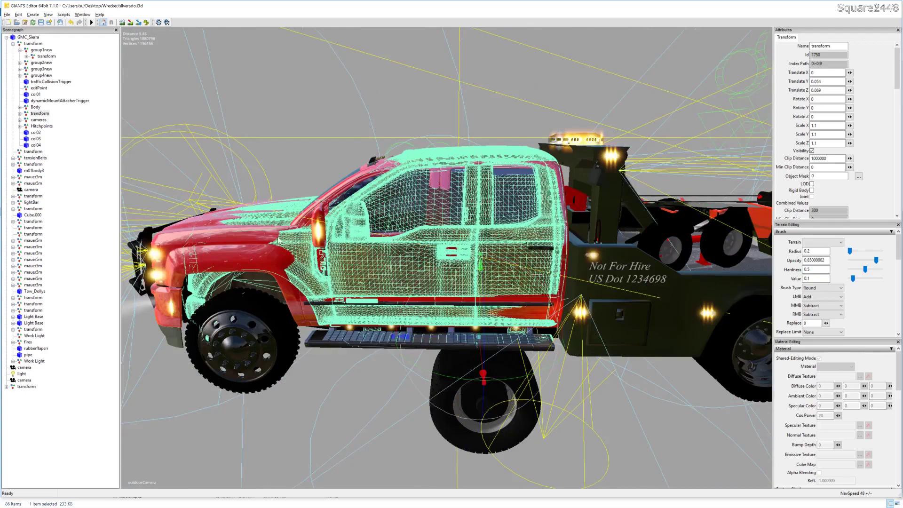
{"action": "left_click", "coordinate": [36, 107]}
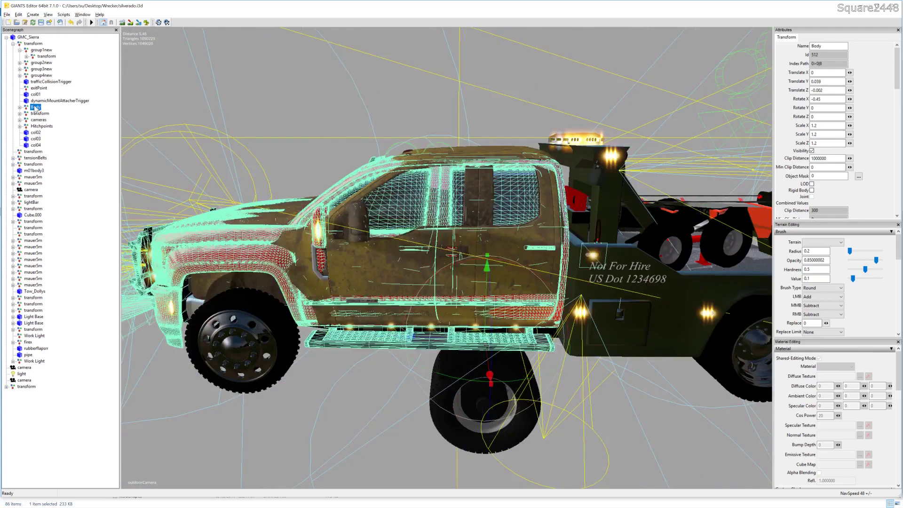
{"action": "key", "text": "Delete"}
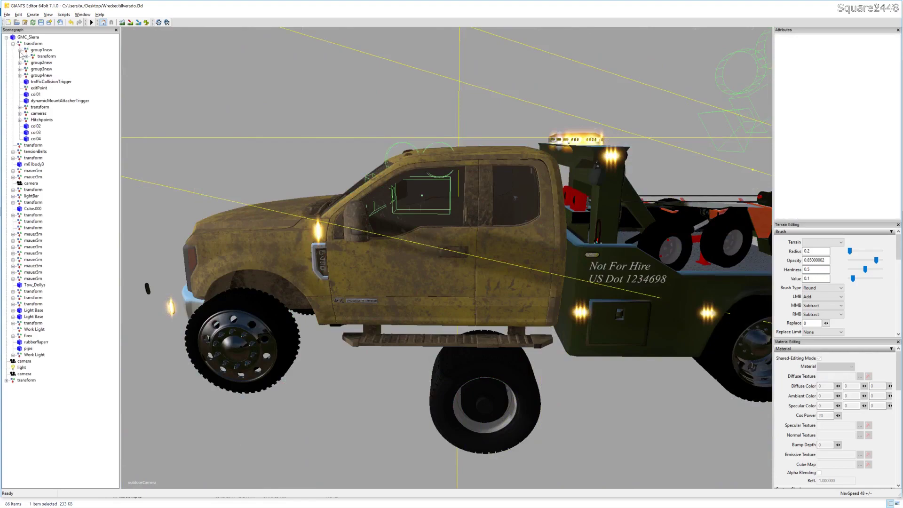
Bring the imported wheel_part33.000 into group1new as the front wheel.
{"action": "left_click", "coordinate": [8, 381]}
{"action": "left_click", "coordinate": [42, 392]}
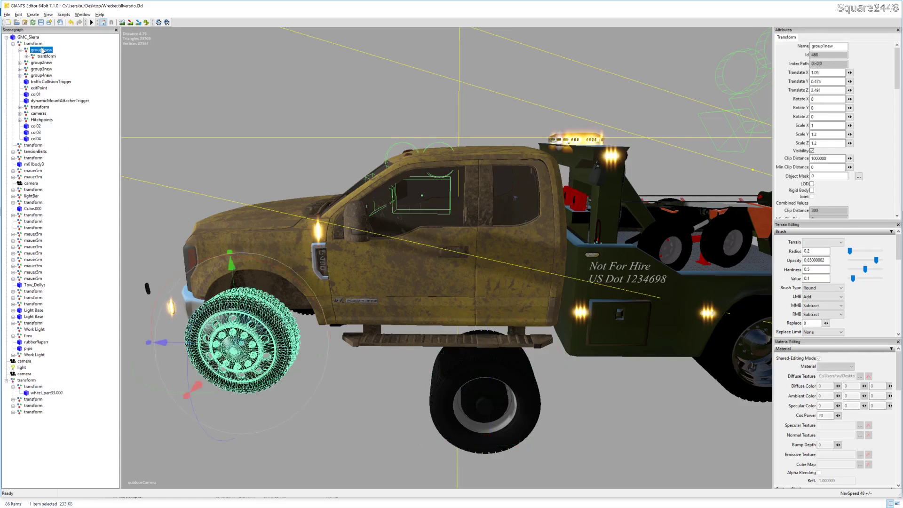
{"action": "left_click", "coordinate": [27, 50]}
{"action": "left_click", "coordinate": [52, 62]}
{"action": "left_click", "coordinate": [52, 62]}
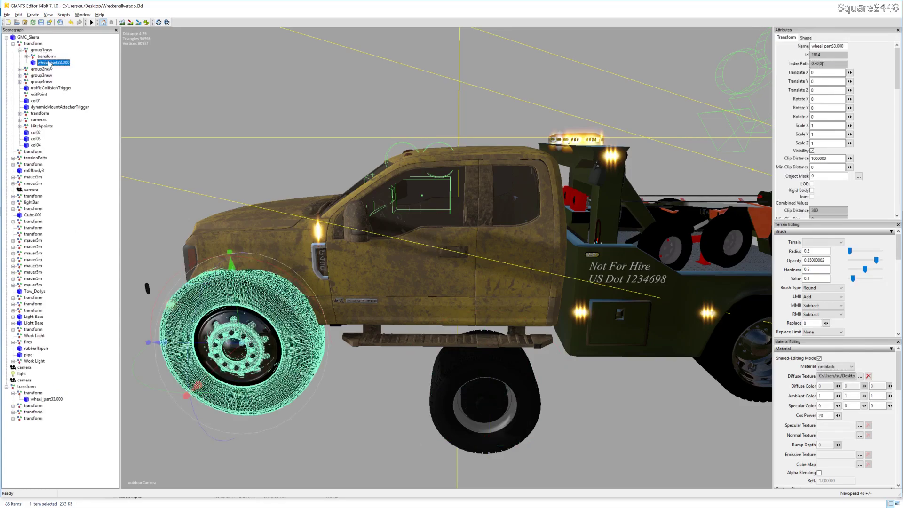
Shrink the front wheel part to 0.7 scale and select its parent transform.
{"action": "left_click", "coordinate": [830, 143]}
{"action": "key", "text": "BackSpace"}
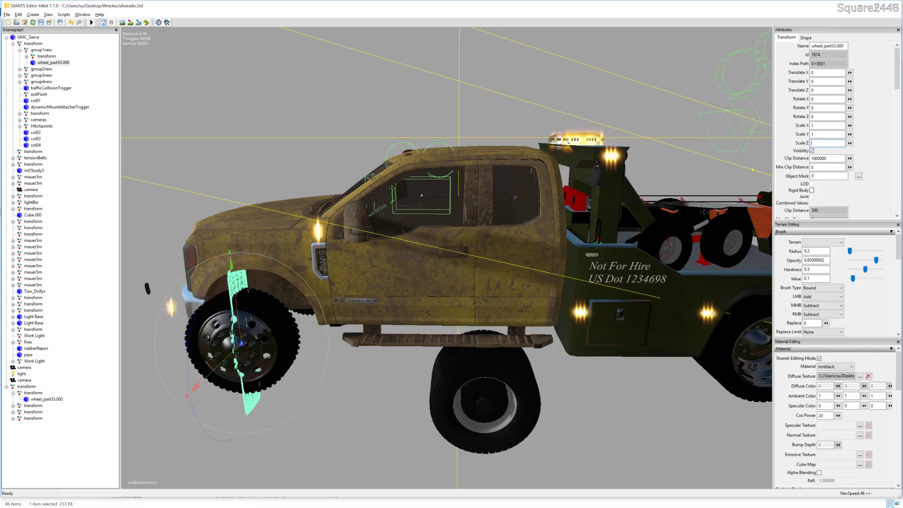
{"action": "type", "text": "1"}
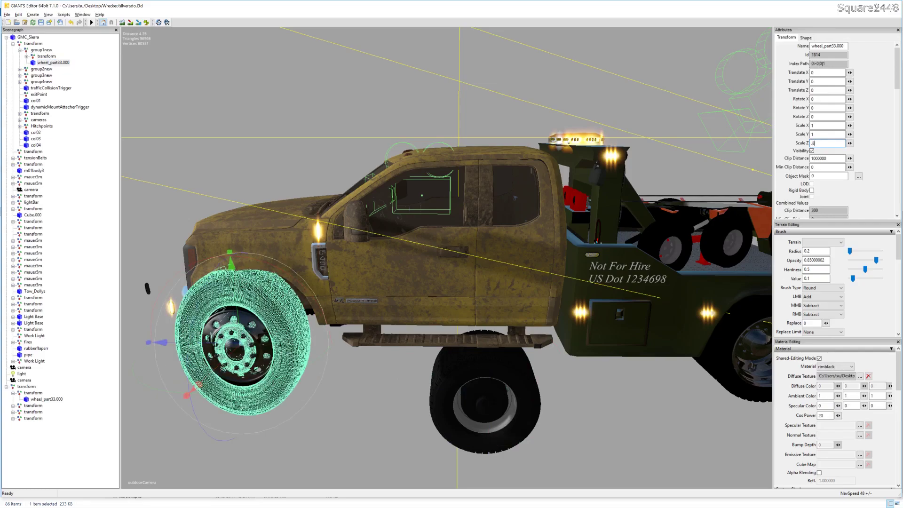
{"action": "key", "text": "BackSpace"}
{"action": "type", "text": ".7"}
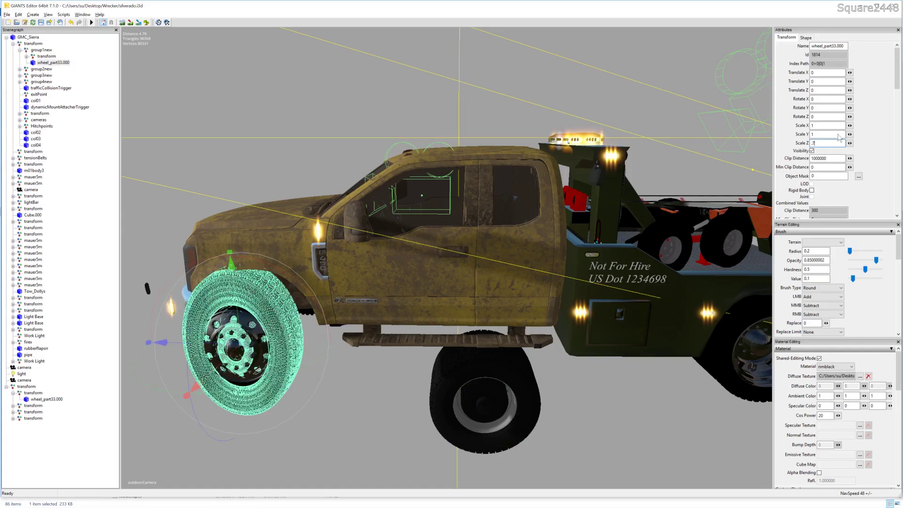
{"action": "type", "text": ".7"}
{"action": "key", "text": "shift+Tab"}
{"action": "type", "text": "."}
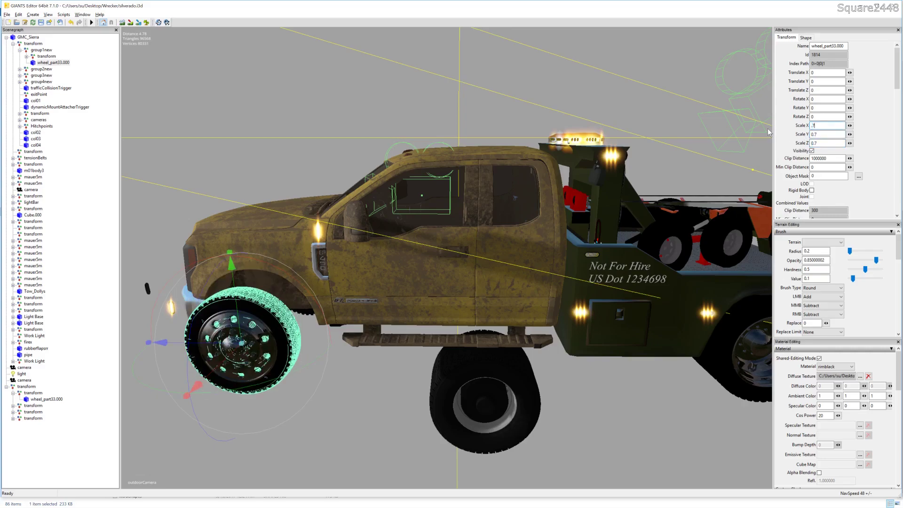
{"action": "left_click", "coordinate": [46, 57]}
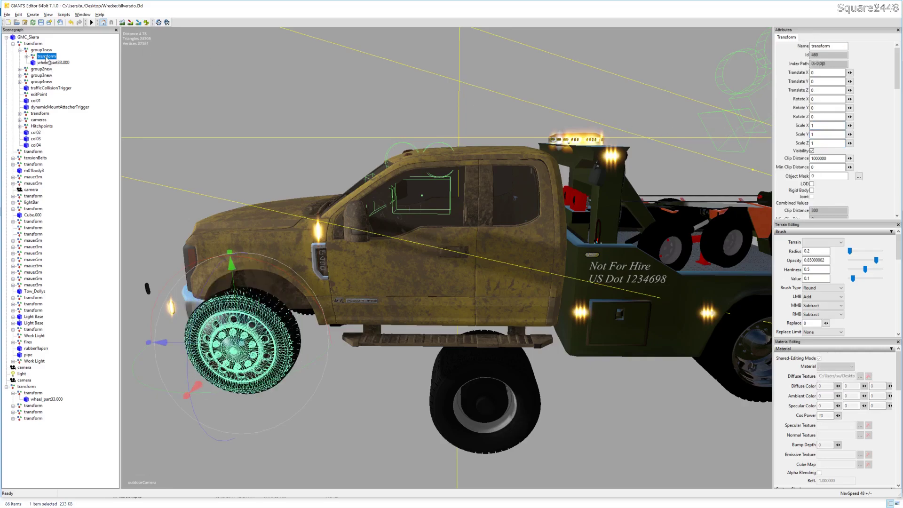
Delete the extra transform and slide group1new into the front wheel well at Z 2.265.
{"action": "key", "text": "Delete"}
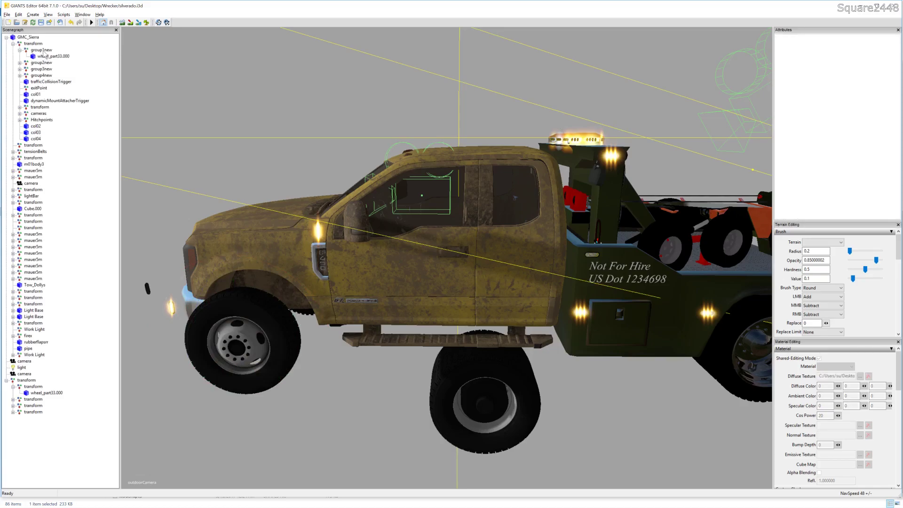
{"action": "left_click", "coordinate": [41, 50]}
{"action": "mouse_move", "coordinate": [290, 289]}
{"action": "left_mouse_down", "text": "alt"}
{"action": "mouse_move", "coordinate": [258, 276]}
{"action": "mouse_move", "coordinate": [402, 286]}
{"action": "mouse_move", "coordinate": [369, 308]}
{"action": "left_mouse_up", "text": "alt"}
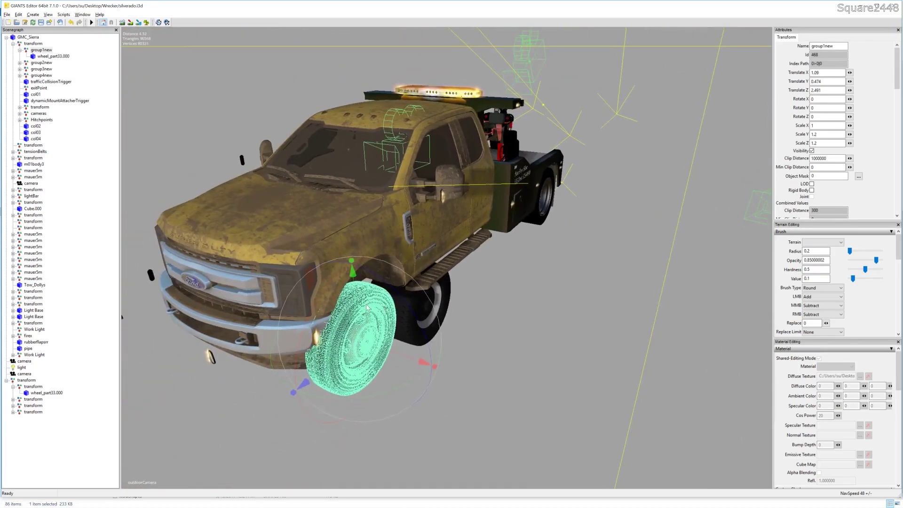
{"action": "mouse_move", "coordinate": [358, 347]}
{"action": "left_mouse_down"}
{"action": "mouse_move", "coordinate": [326, 353]}
{"action": "mouse_move", "coordinate": [354, 331]}
{"action": "left_mouse_up"}
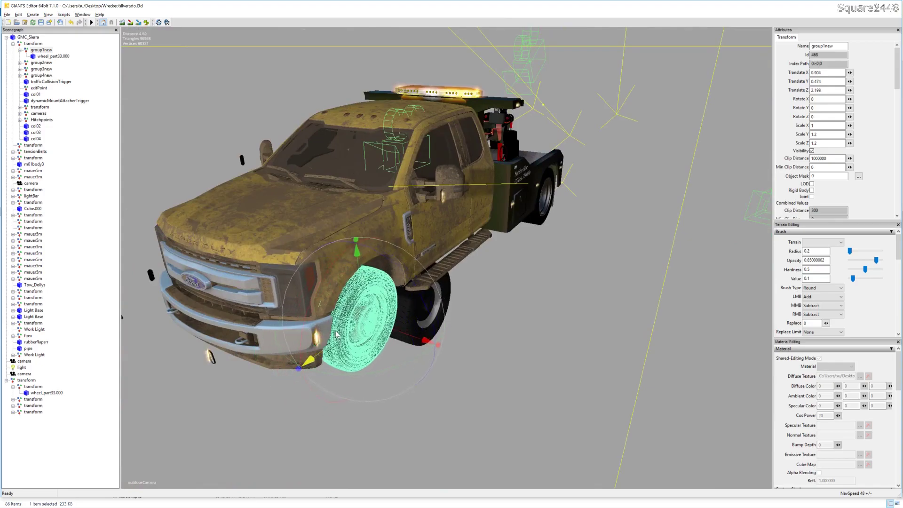
{"action": "scroll", "coordinate": [359, 320], "scroll_direction": "up", "scroll_amount": 2}
{"action": "scroll", "coordinate": [360, 312], "scroll_direction": "up", "scroll_amount": 3}
{"action": "scroll", "coordinate": [360, 312], "scroll_direction": "down", "scroll_amount": 5}
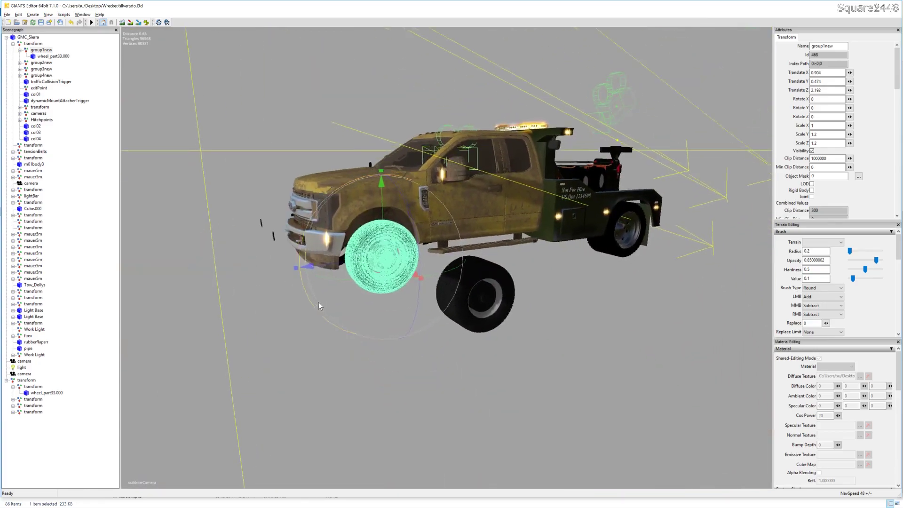
{"action": "scroll", "coordinate": [319, 302], "scroll_direction": "up", "scroll_amount": 5}
{"action": "scroll", "coordinate": [316, 300], "scroll_direction": "down", "scroll_amount": 3}
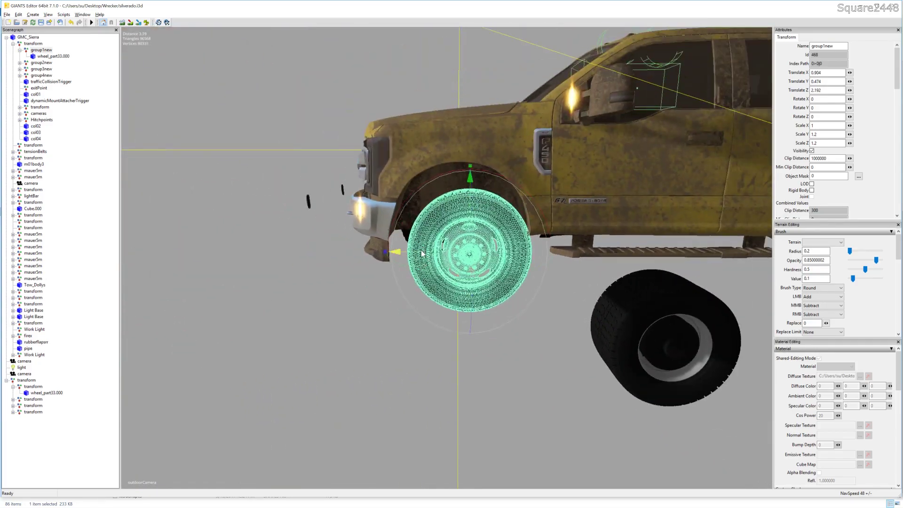
{"action": "left_click_drag", "start_coordinate": [422, 249], "coordinate": [416, 256]}
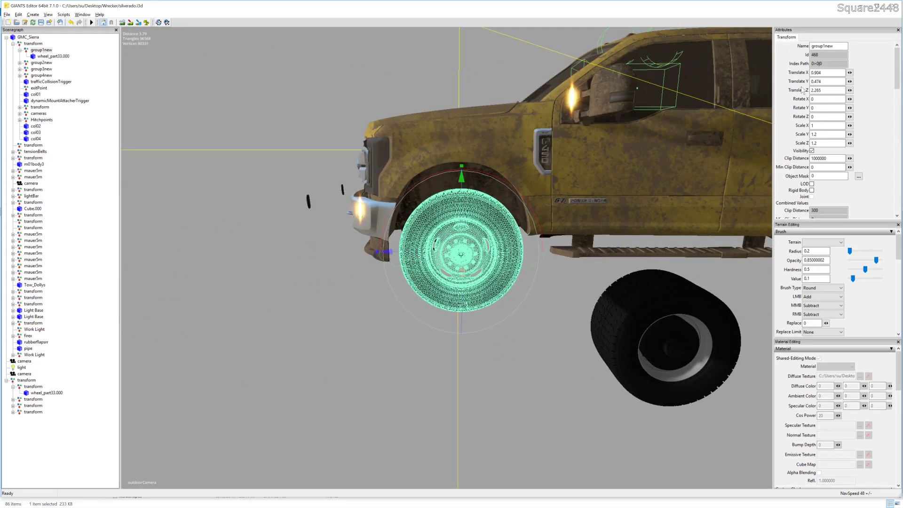
Copy the front wheel's Z position of 2.265 onto group2new.
{"action": "double_click", "coordinate": [818, 91]}
{"action": "key", "text": "ctrl+c"}
{"action": "left_click", "coordinate": [41, 63]}
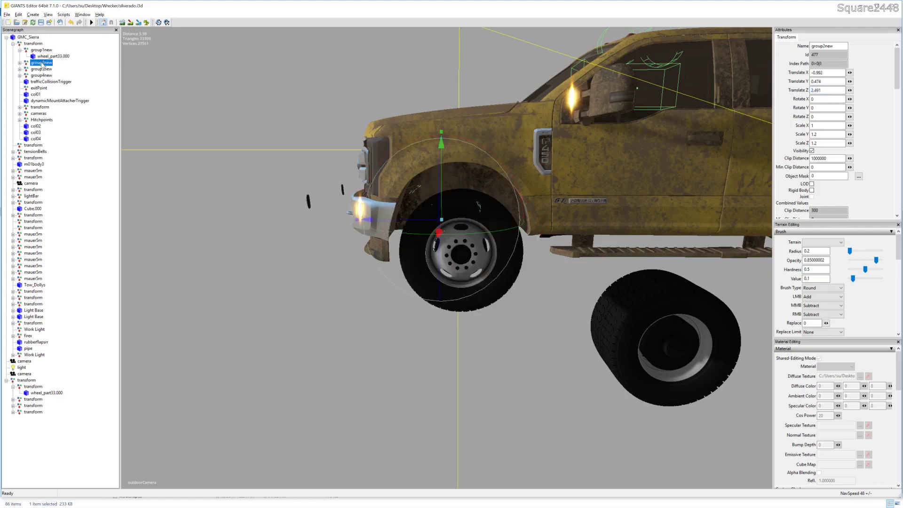
{"action": "left_click", "coordinate": [825, 72]}
{"action": "key", "text": "ctrl+v"}
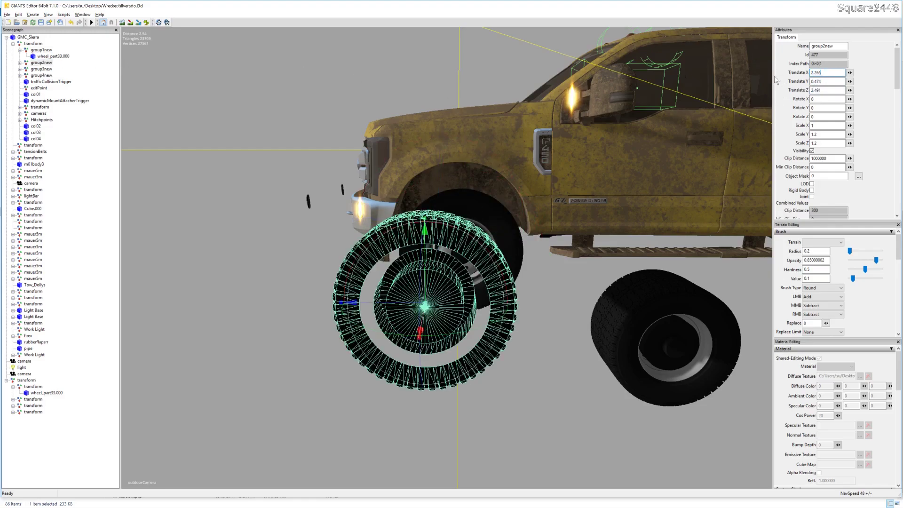
{"action": "key", "text": "ctrl+z"}
{"action": "left_click", "coordinate": [826, 90]}
{"action": "key", "text": "ctrl+v"}
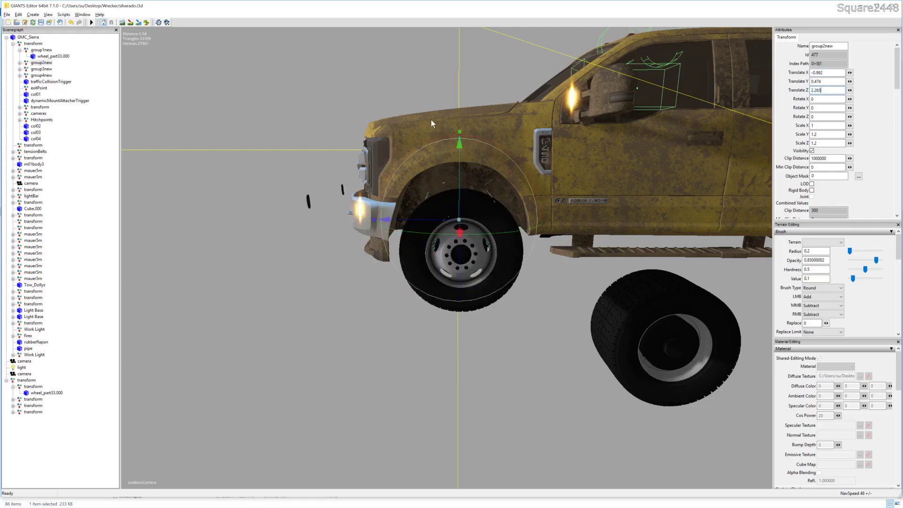
Turn the wheel inside group2new 180 degrees on Y.
{"action": "left_click", "coordinate": [47, 56]}
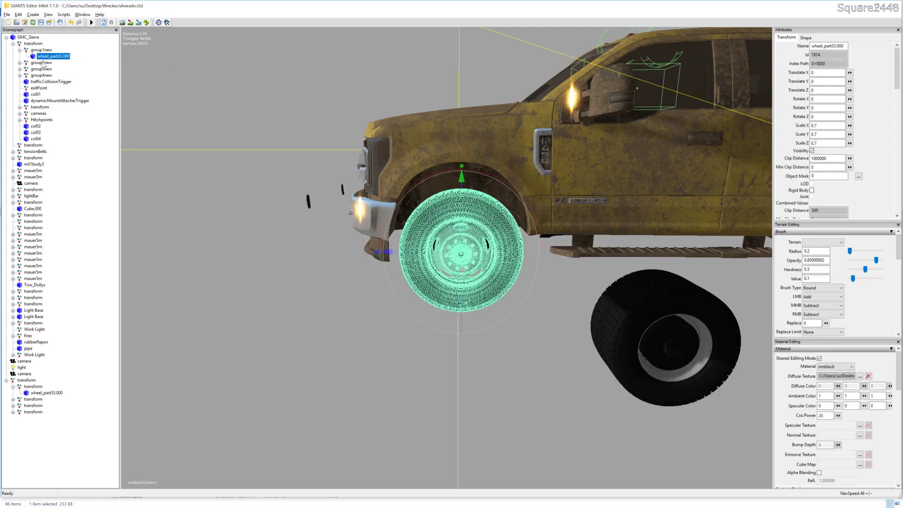
{"action": "left_click", "coordinate": [41, 62]}
{"action": "left_click", "coordinate": [26, 62]}
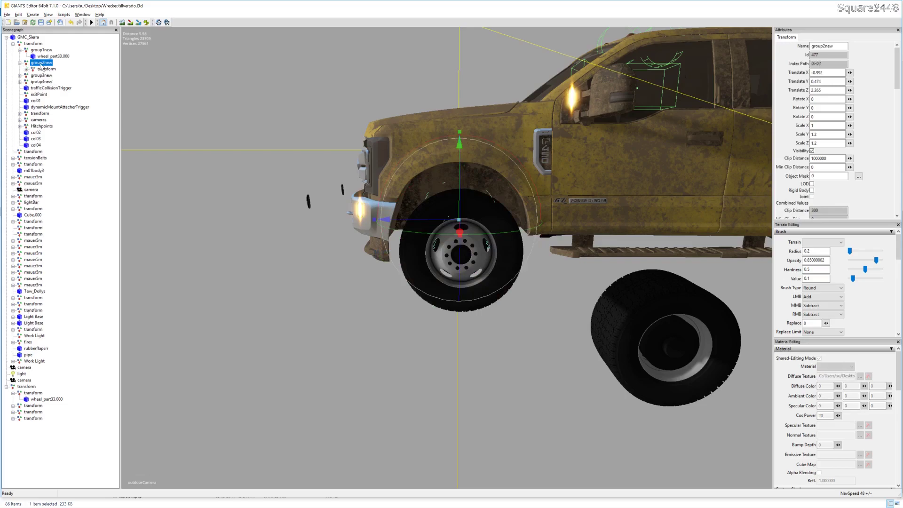
{"action": "left_click", "coordinate": [33, 69]}
{"action": "left_click", "coordinate": [827, 108]}
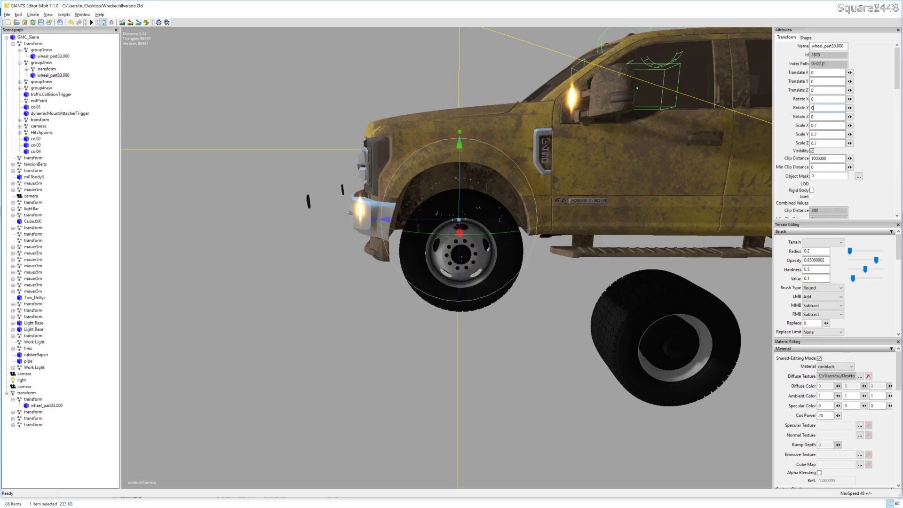
{"action": "type", "text": "180"}
{"action": "key", "text": "Return"}
Delete the extra transform node under group2new.
{"action": "left_click", "coordinate": [47, 68]}
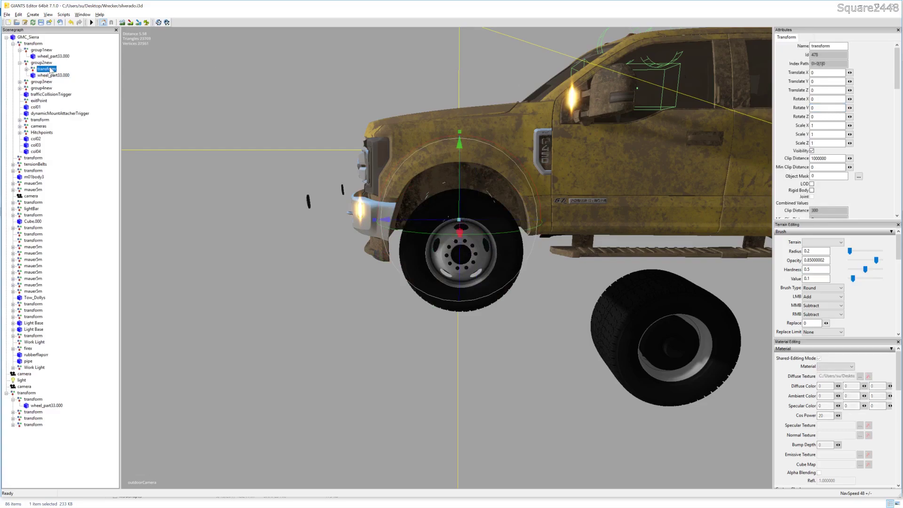
{"action": "key", "text": "Delete"}
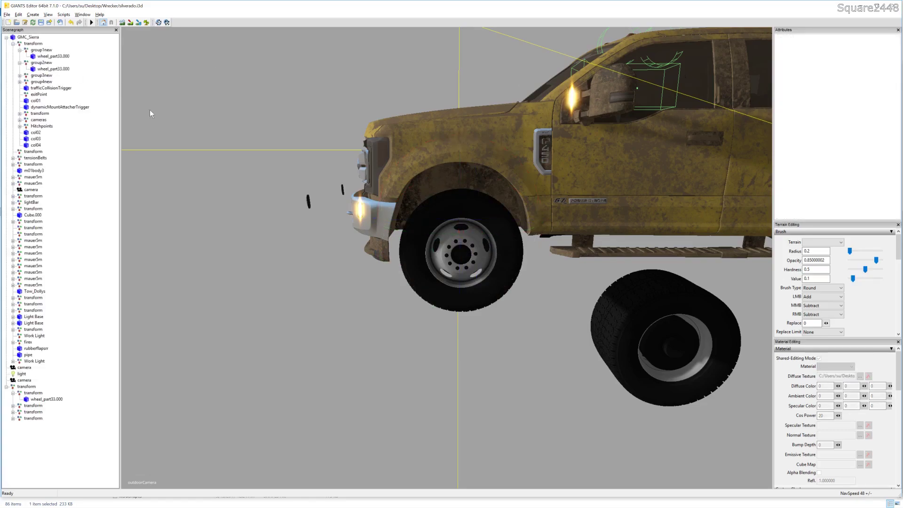
{"action": "left_click_drag", "start_coordinate": [313, 192], "coordinate": [581, 211], "text": "alt"}
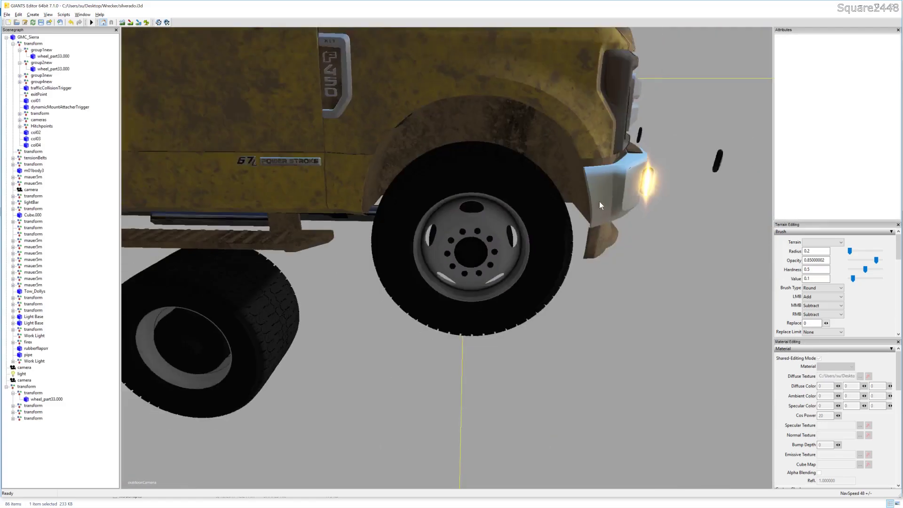
{"action": "scroll", "coordinate": [581, 211], "scroll_direction": "down", "scroll_amount": 5}
{"action": "scroll", "coordinate": [549, 219], "scroll_direction": "up", "scroll_amount": 6}
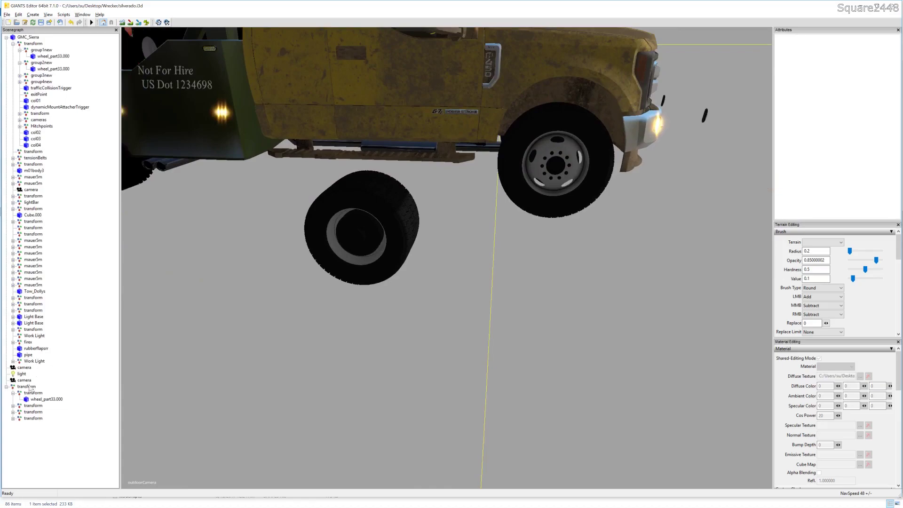
Move the spare wheel_part33.000 into the second wheel group and remove the duplicate.
{"action": "left_click", "coordinate": [18, 406]}
{"action": "left_click", "coordinate": [46, 411]}
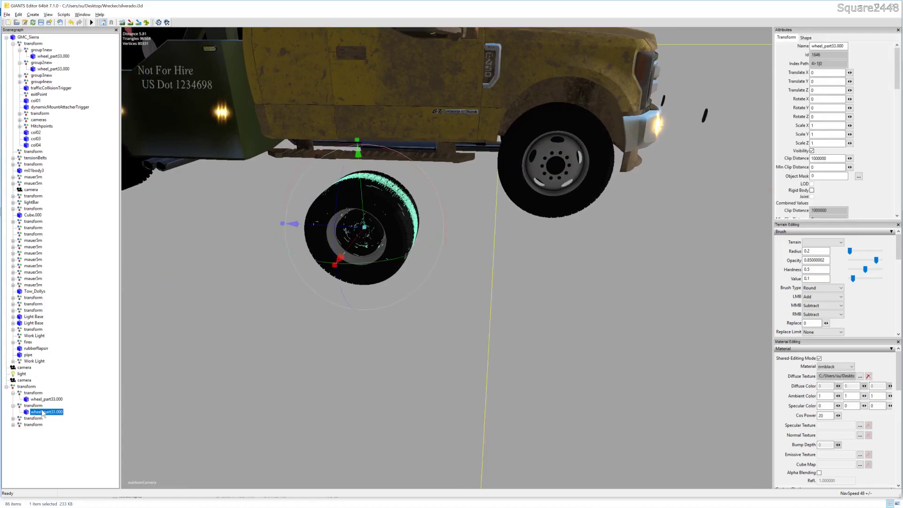
{"action": "key", "text": "Delete"}
{"action": "left_click", "coordinate": [39, 57]}
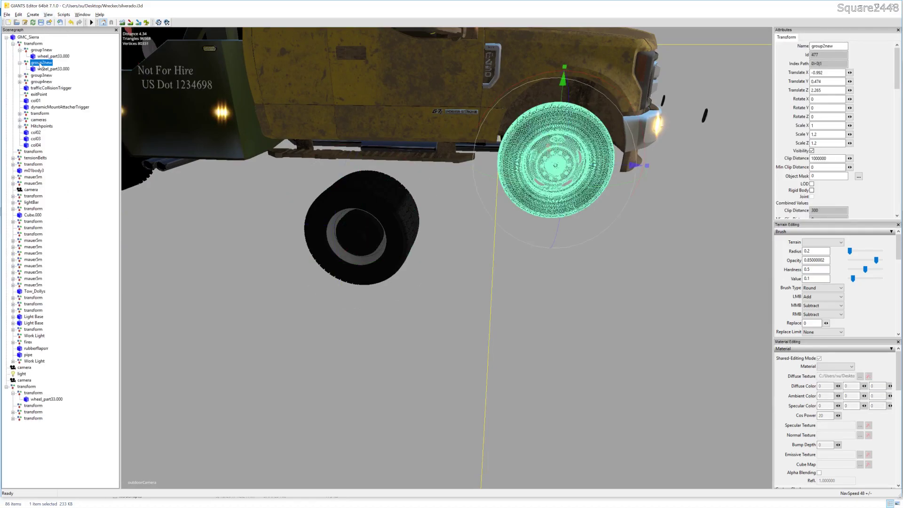
{"action": "key", "text": "ctrl+v"}
{"action": "left_click", "coordinate": [51, 75]}
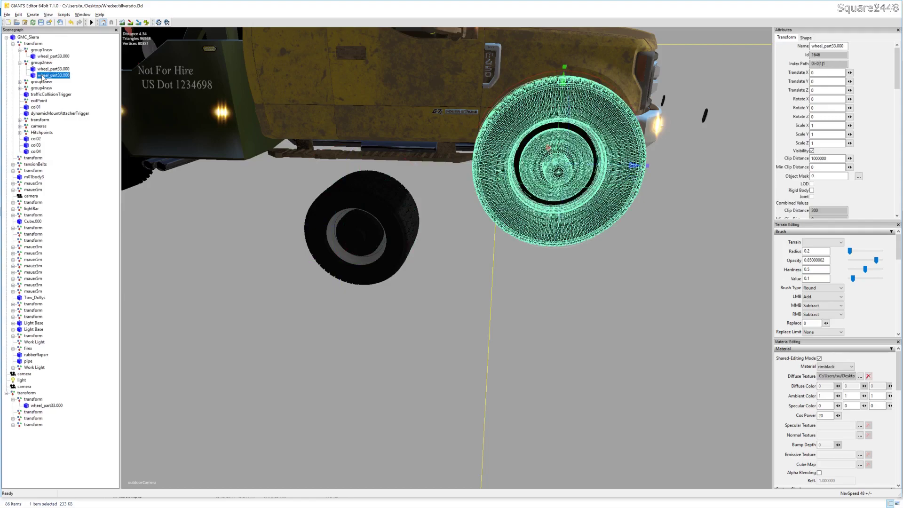
{"action": "key", "text": "Delete"}
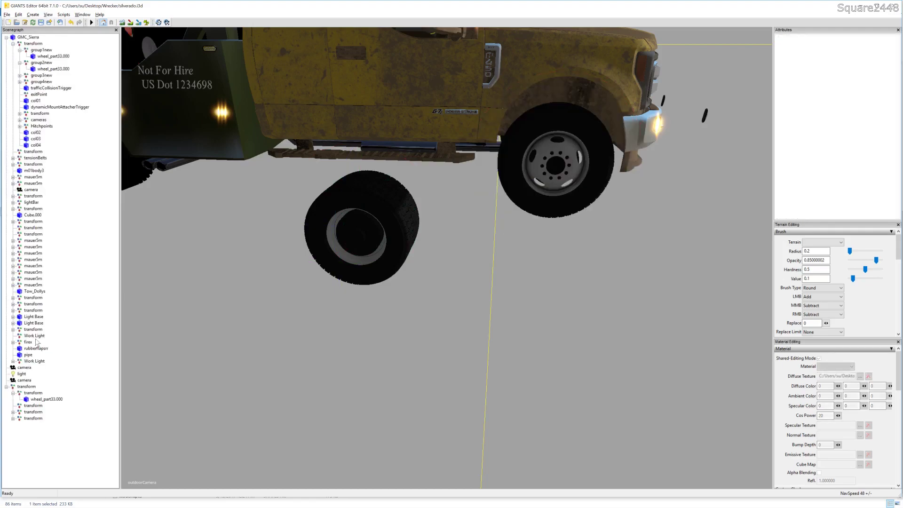
Paste wheel_part2.000 into group3new and scale it to 0.7 on all axes.
{"action": "left_click", "coordinate": [14, 413]}
{"action": "left_click", "coordinate": [45, 418]}
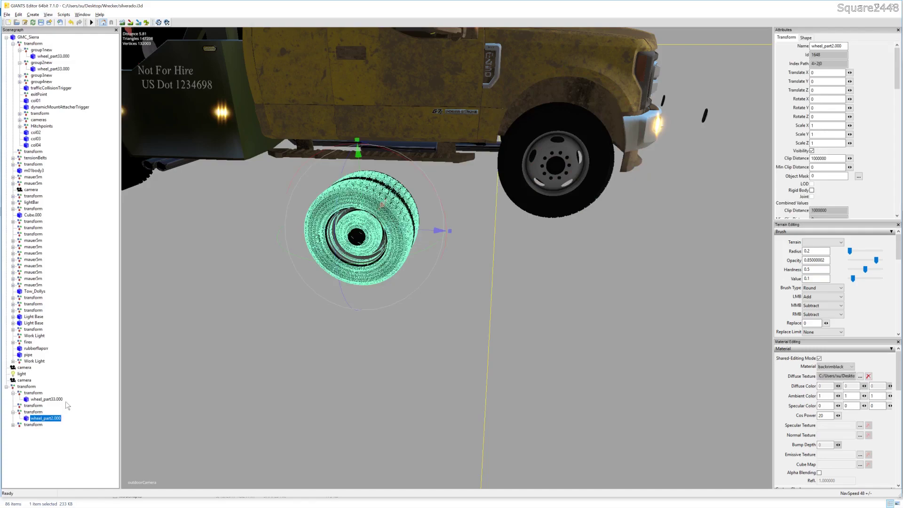
{"action": "left_click", "coordinate": [41, 76]}
{"action": "key", "text": "ctrl+v"}
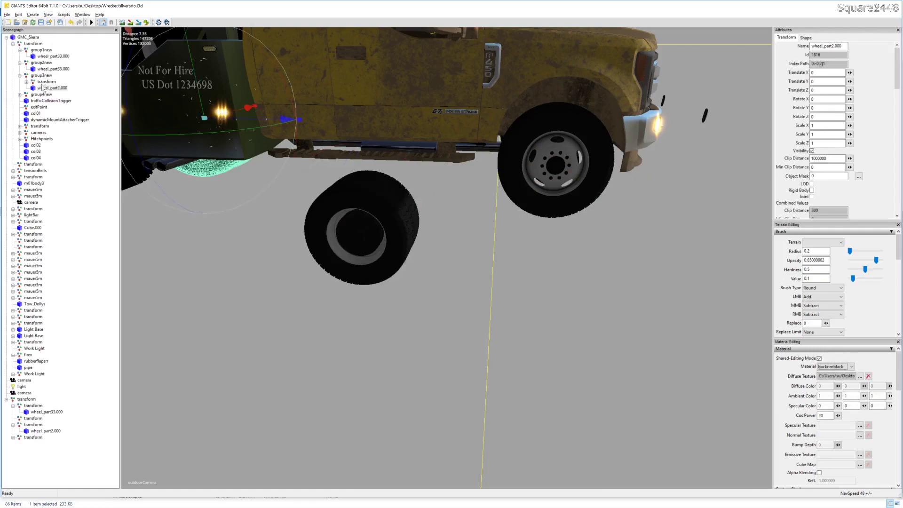
{"action": "left_click", "coordinate": [827, 143]}
{"action": "type", "text": "-1"}
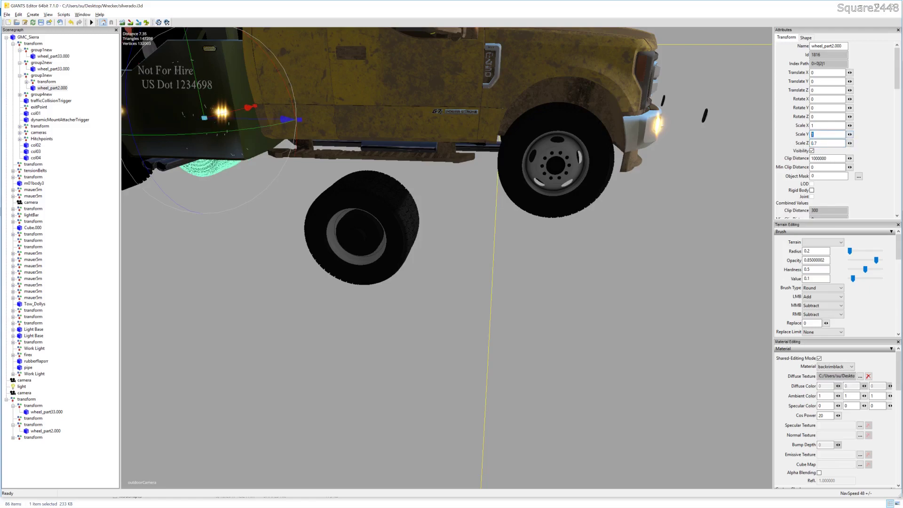
{"action": "key", "text": "shift+Tab"}
{"action": "mouse_move", "coordinate": [603, 220]}
{"action": "middle_mouse_down"}
{"action": "mouse_move", "coordinate": [498, 172]}
{"action": "mouse_move", "coordinate": [388, 161]}
{"action": "mouse_move", "coordinate": [422, 188]}
{"action": "middle_mouse_up"}
{"action": "scroll", "coordinate": [424, 185], "scroll_direction": "up", "scroll_amount": 5}
{"action": "scroll", "coordinate": [424, 185], "scroll_direction": "up", "scroll_amount": 5}
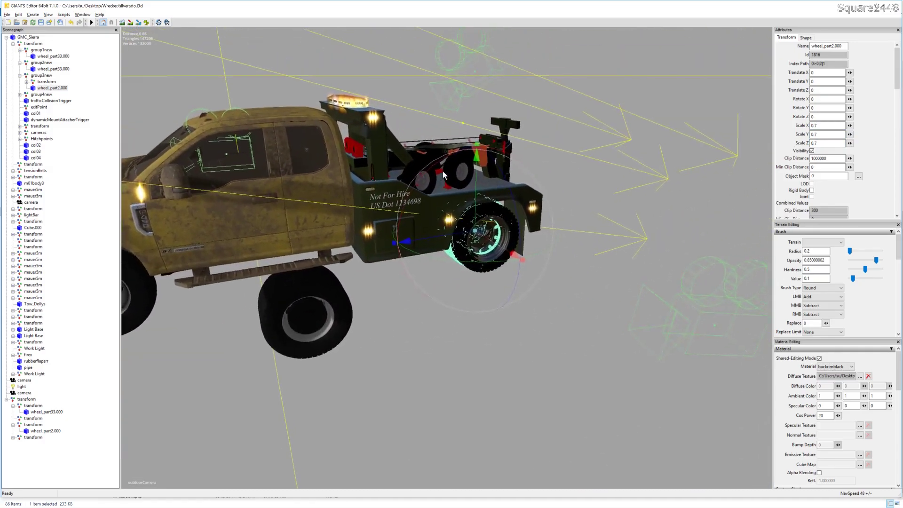
{"action": "scroll", "coordinate": [423, 182], "scroll_direction": "up", "scroll_amount": 5}
{"action": "scroll", "coordinate": [409, 169], "scroll_direction": "up", "scroll_amount": 3}
{"action": "key", "text": "f"}
{"action": "scroll", "coordinate": [399, 167], "scroll_direction": "up", "scroll_amount": 4}
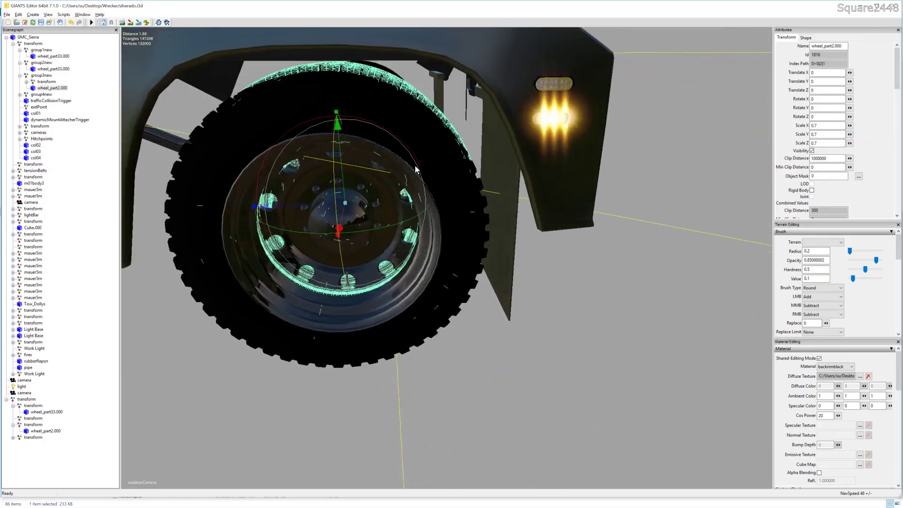
{"action": "scroll", "coordinate": [399, 167], "scroll_direction": "down", "scroll_amount": 2}
Delete the extra wheel transform group and the leftover wheel_part2.000 mesh.
{"action": "left_click", "coordinate": [47, 83]}
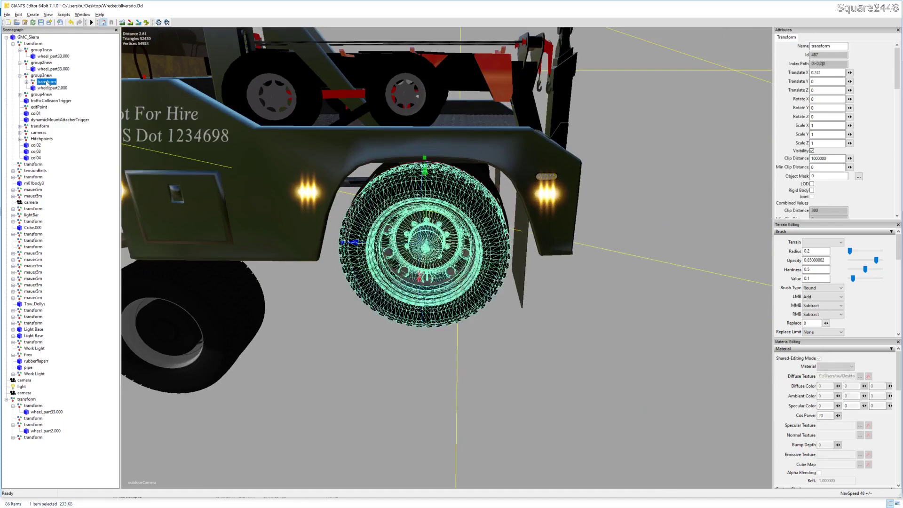
{"action": "key", "text": "Delete"}
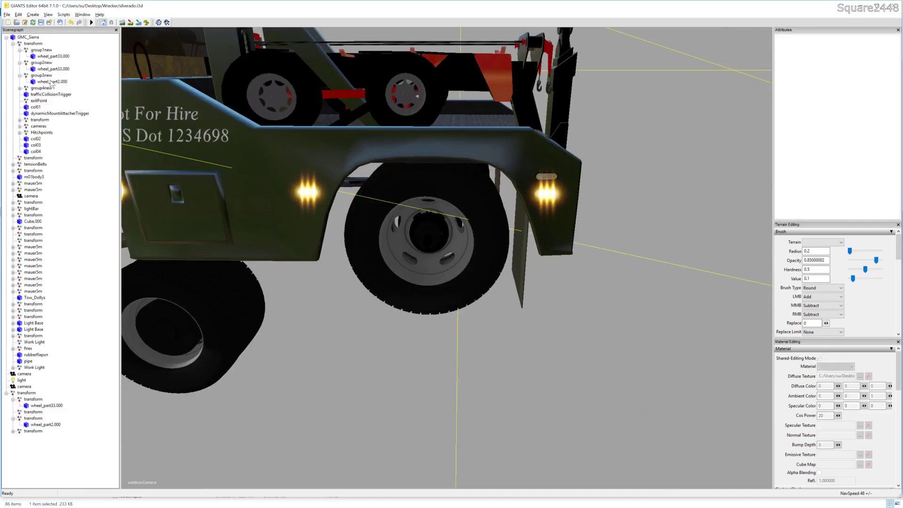
{"action": "left_click", "coordinate": [52, 82]}
{"action": "key", "text": "Delete"}
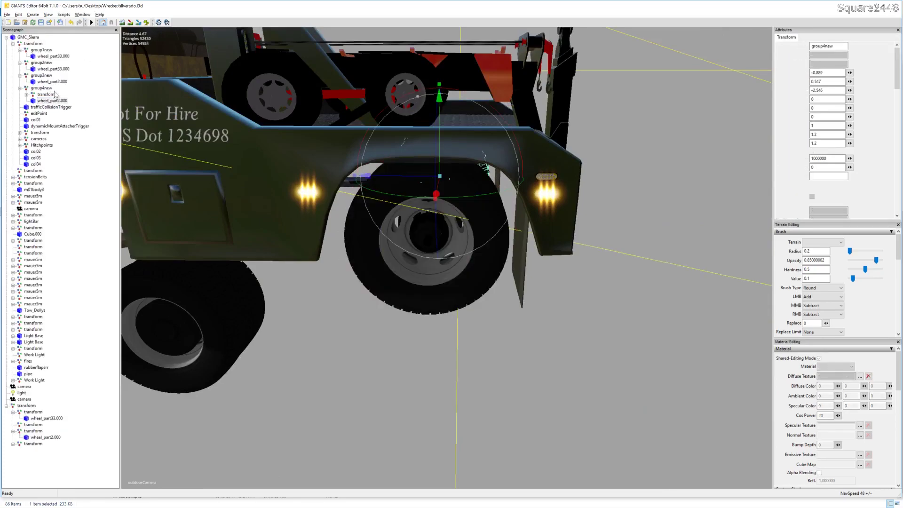
Push the rear wheel group group1new outward along X.
{"action": "left_click", "coordinate": [47, 88]}
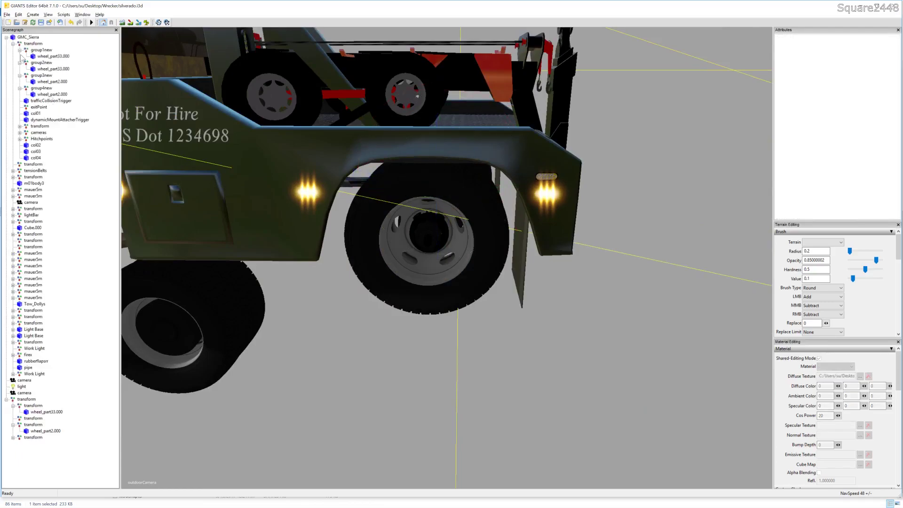
{"action": "left_click", "coordinate": [43, 77]}
{"action": "mouse_move", "coordinate": [431, 133]}
{"action": "middle_mouse_down", "text": "alt"}
{"action": "mouse_move", "coordinate": [456, 157]}
{"action": "mouse_move", "coordinate": [415, 218]}
{"action": "middle_mouse_up", "text": "alt"}
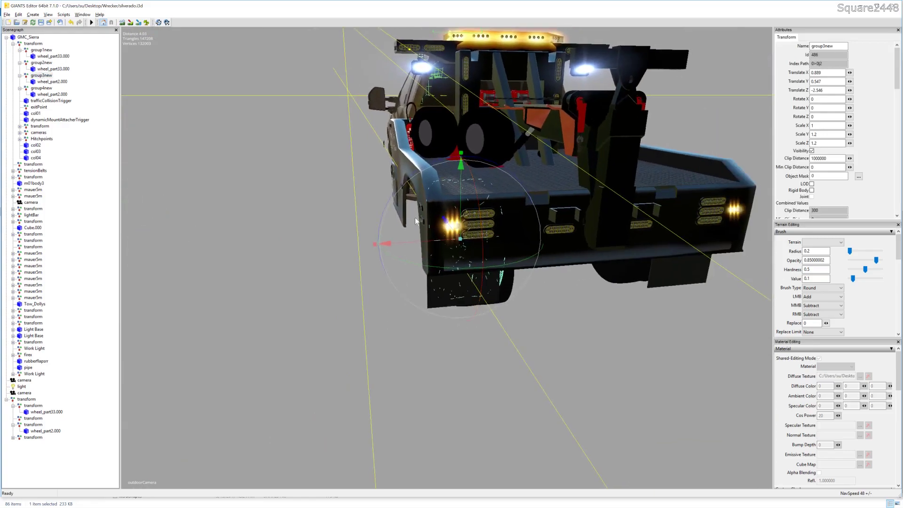
{"action": "left_click_drag", "start_coordinate": [418, 238], "coordinate": [399, 237]}
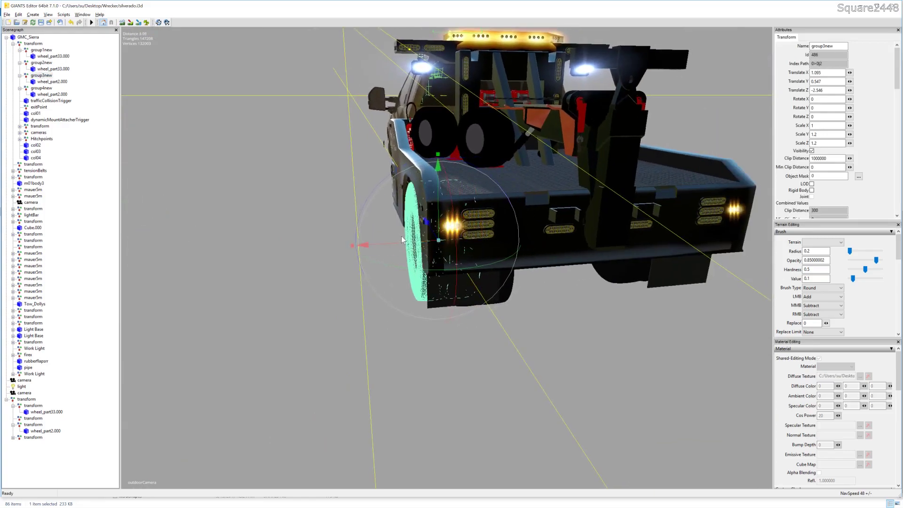
{"action": "mouse_move", "coordinate": [401, 236]}
{"action": "middle_mouse_down", "text": "alt"}
{"action": "mouse_move", "coordinate": [456, 163]}
{"action": "mouse_move", "coordinate": [447, 177]}
{"action": "mouse_move", "coordinate": [492, 170]}
{"action": "mouse_move", "coordinate": [452, 177]}
{"action": "middle_mouse_up", "text": "alt"}
Turn group4new 180 degrees and move it out to X -1.119 under the other fender.
{"action": "left_click", "coordinate": [43, 87]}
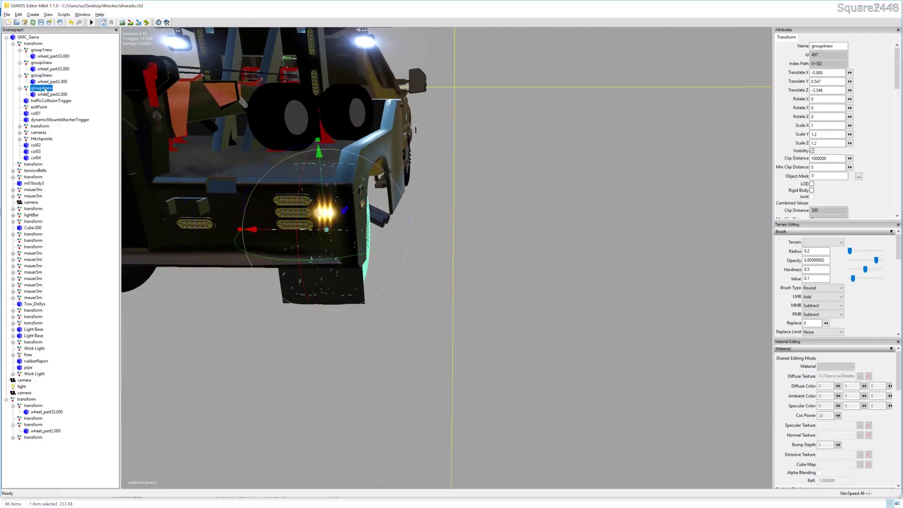
{"action": "type", "text": "180"}
{"action": "key", "text": "Return"}
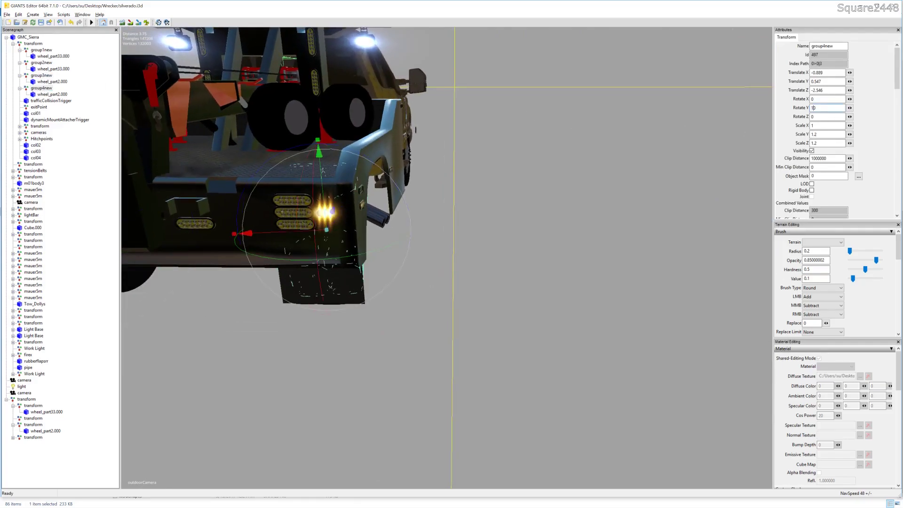
{"action": "mouse_move", "coordinate": [390, 207]}
{"action": "middle_mouse_down", "text": "alt"}
{"action": "mouse_move", "coordinate": [383, 181]}
{"action": "mouse_move", "coordinate": [363, 192]}
{"action": "middle_mouse_up", "text": "alt"}
{"action": "left_click", "coordinate": [43, 87]}
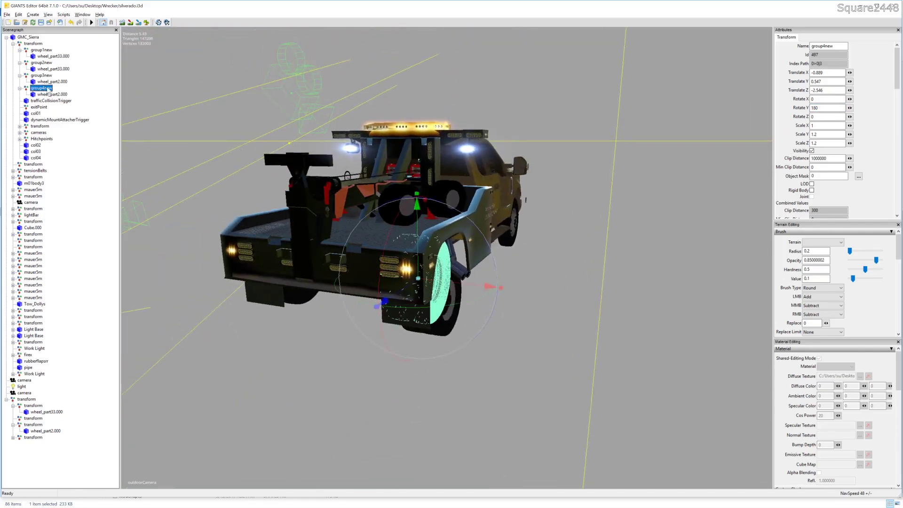
{"action": "left_click_drag", "start_coordinate": [489, 287], "coordinate": [469, 279]}
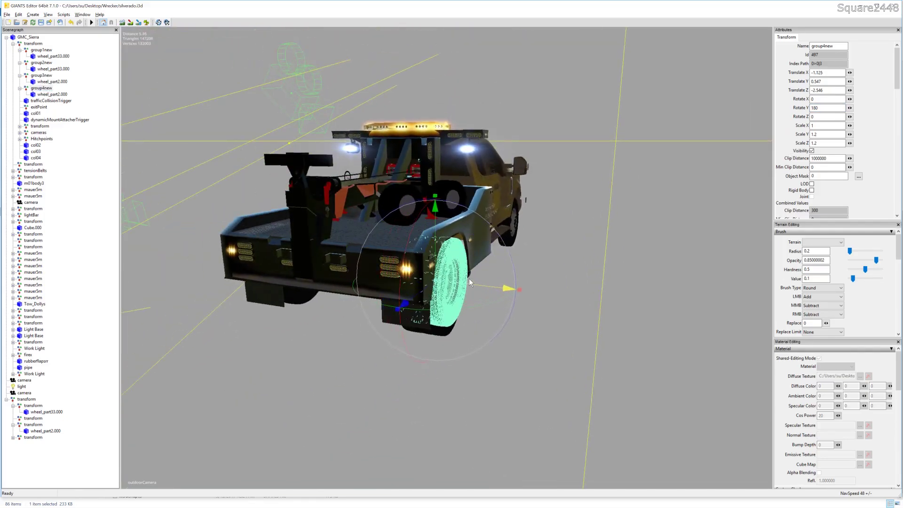
{"action": "scroll", "coordinate": [466, 272], "scroll_direction": "up", "scroll_amount": 5}
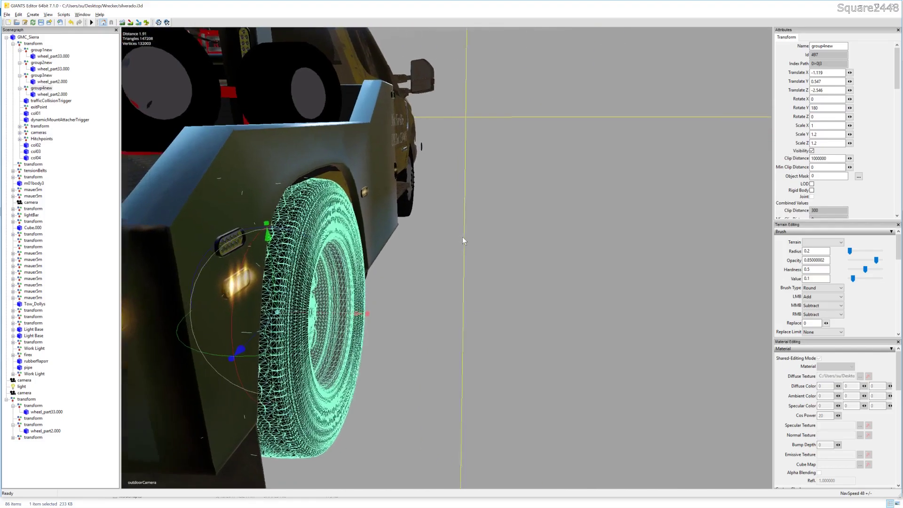
{"action": "scroll", "coordinate": [462, 236], "scroll_direction": "down", "scroll_amount": 5}
Remove the side-mirror strobe light SketchUp.002 by deleting its parent transform.
{"action": "left_click", "coordinate": [477, 240]}
{"action": "scroll", "coordinate": [487, 244], "scroll_direction": "down", "scroll_amount": 4}
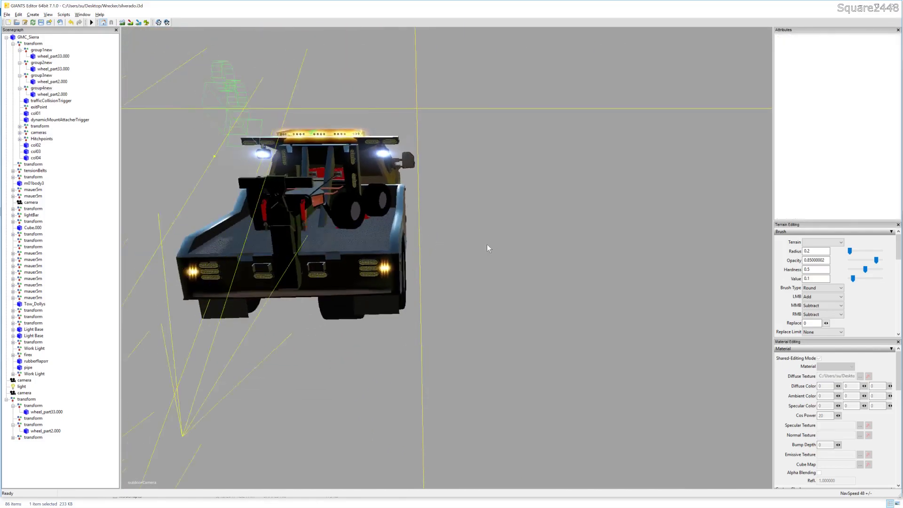
{"action": "scroll", "coordinate": [459, 223], "scroll_direction": "up", "scroll_amount": 5}
{"action": "scroll", "coordinate": [460, 218], "scroll_direction": "up", "scroll_amount": 4}
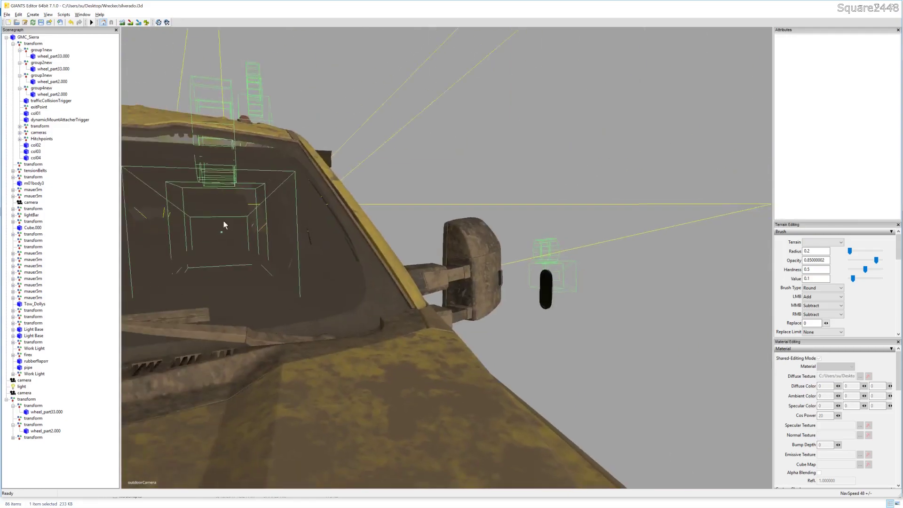
{"action": "mouse_move", "coordinate": [461, 218]}
{"action": "middle_mouse_down"}
{"action": "mouse_move", "coordinate": [393, 200]}
{"action": "mouse_move", "coordinate": [417, 203]}
{"action": "mouse_move", "coordinate": [382, 183]}
{"action": "middle_mouse_up"}
{"action": "scroll", "coordinate": [394, 200], "scroll_direction": "down", "scroll_amount": 5}
{"action": "scroll", "coordinate": [417, 203], "scroll_direction": "up", "scroll_amount": 3}
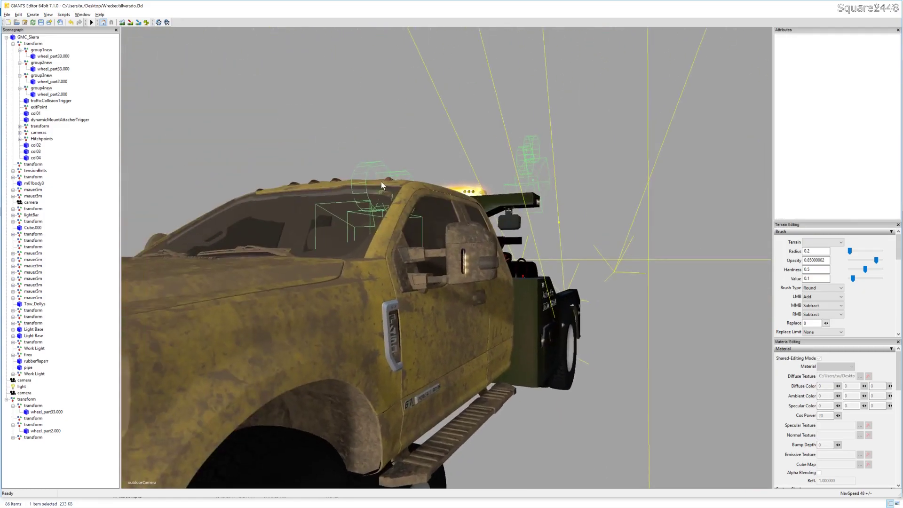
{"action": "scroll", "coordinate": [381, 182], "scroll_direction": "up", "scroll_amount": 5}
{"action": "scroll", "coordinate": [381, 182], "scroll_direction": "down", "scroll_amount": 4}
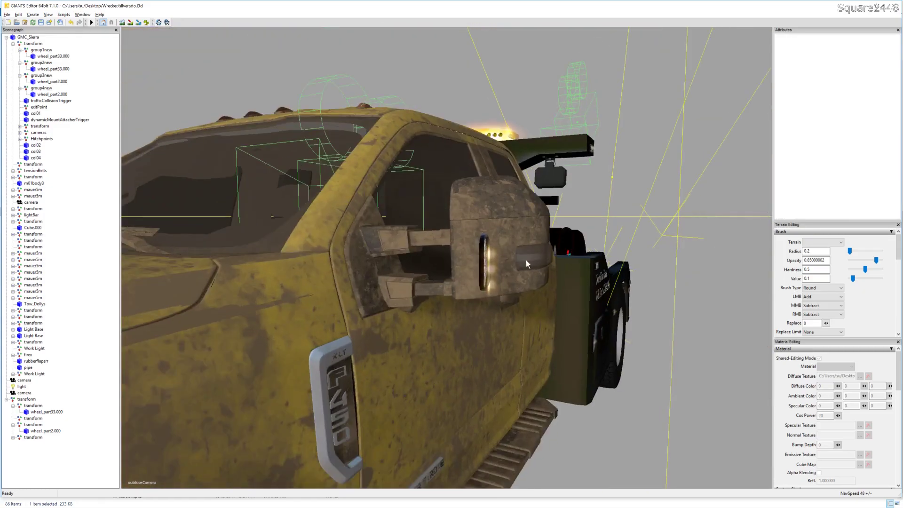
{"action": "left_click", "coordinate": [559, 247]}
{"action": "scroll", "coordinate": [415, 239], "scroll_direction": "up", "scroll_amount": 5}
{"action": "scroll", "coordinate": [413, 248], "scroll_direction": "down", "scroll_amount": 5}
{"action": "scroll", "coordinate": [416, 243], "scroll_direction": "up", "scroll_amount": 5}
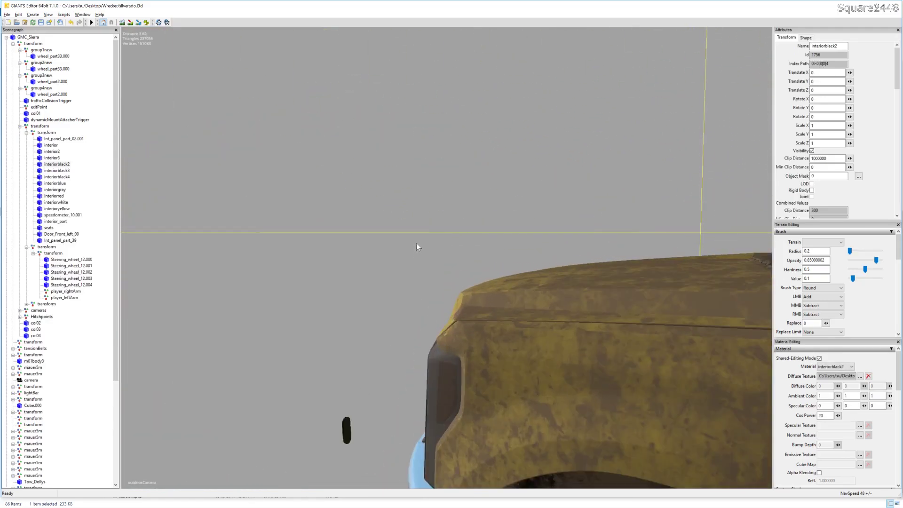
{"action": "scroll", "coordinate": [416, 244], "scroll_direction": "down", "scroll_amount": 5}
{"action": "left_click", "coordinate": [572, 226]}
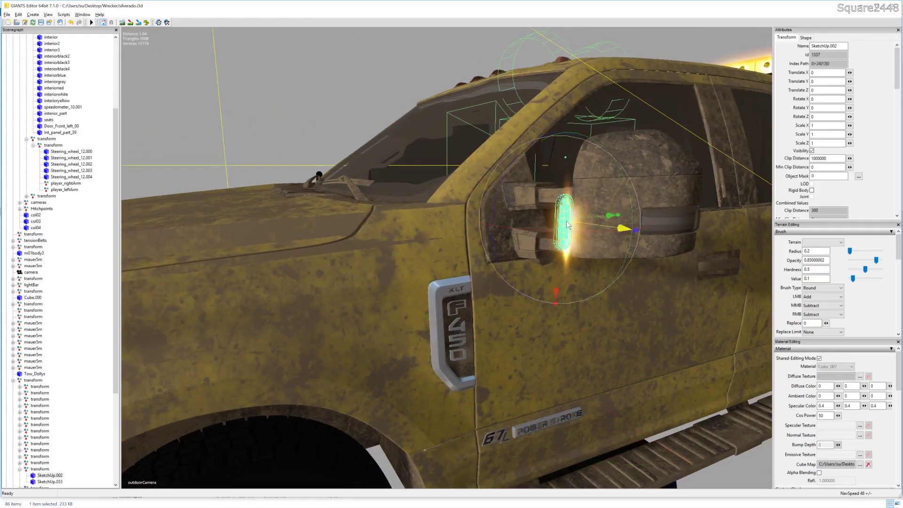
{"action": "left_click", "coordinate": [40, 469]}
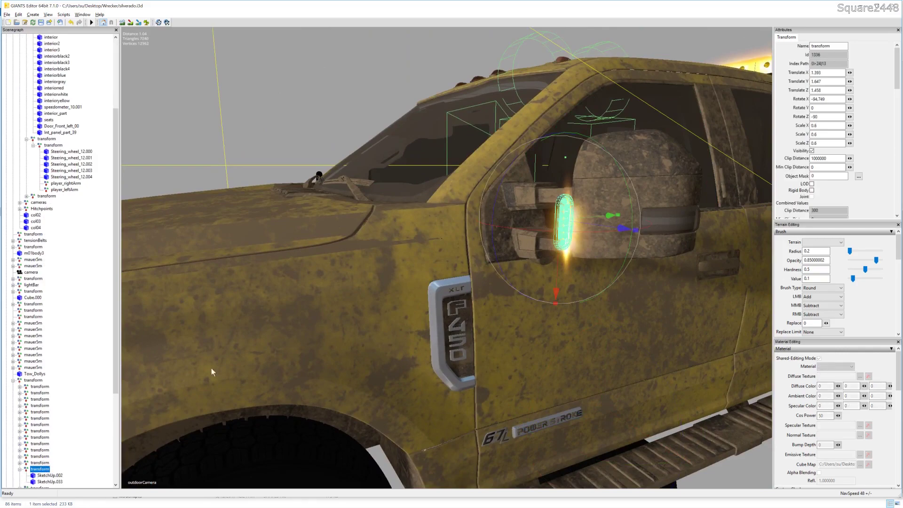
{"action": "left_click_drag", "start_coordinate": [615, 214], "coordinate": [597, 222]}
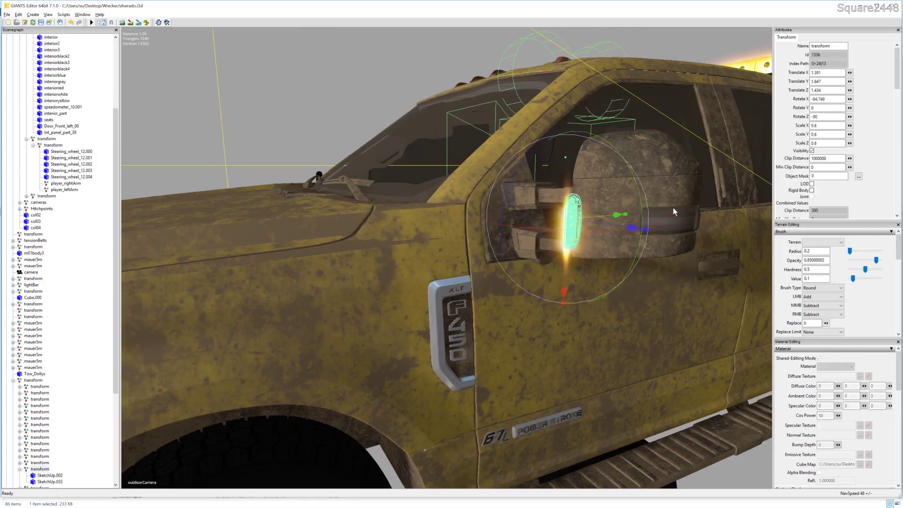
{"action": "key", "text": "Delete"}
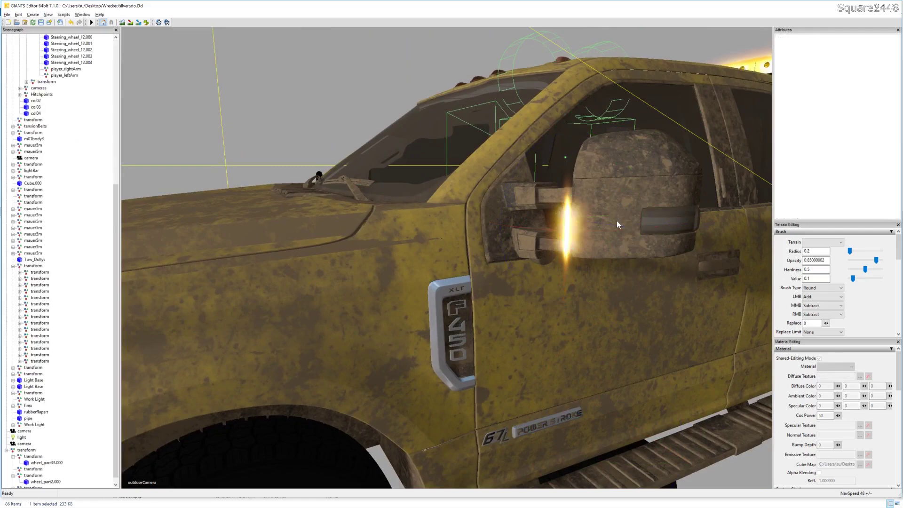
{"action": "scroll", "coordinate": [668, 218], "scroll_direction": "down", "scroll_amount": 8}
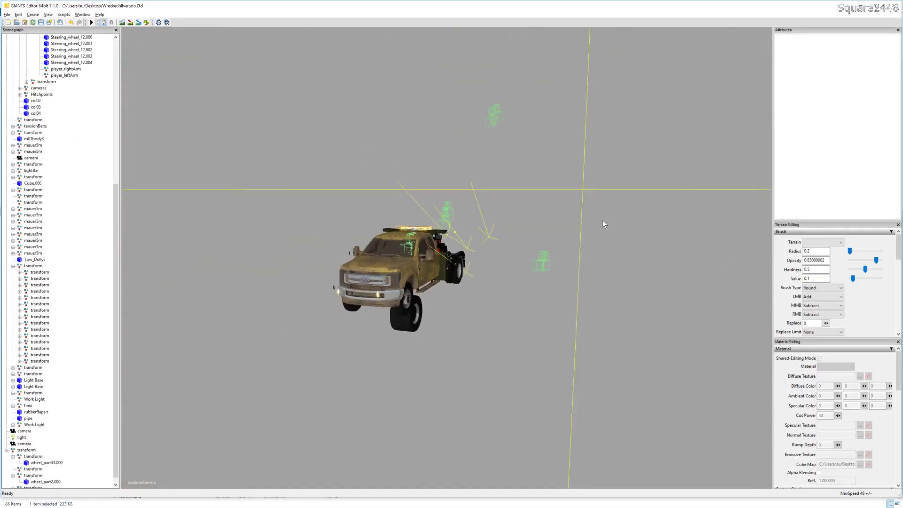
{"action": "scroll", "coordinate": [603, 220], "scroll_direction": "up", "scroll_amount": 5}
{"action": "left_click_drag", "start_coordinate": [591, 219], "coordinate": [592, 213], "text": "alt"}
Move the bumper strobe light up onto the grille with zero rotation.
{"action": "left_click", "coordinate": [453, 220]}
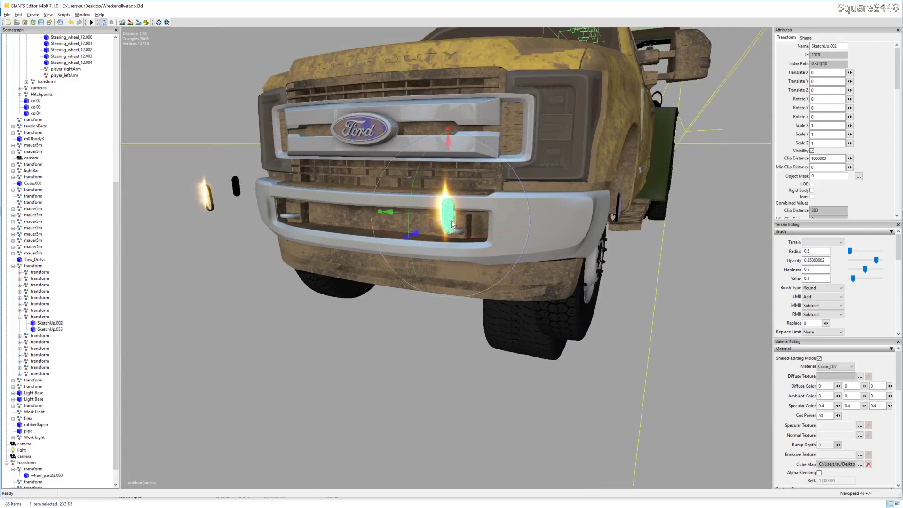
{"action": "left_click", "coordinate": [40, 317]}
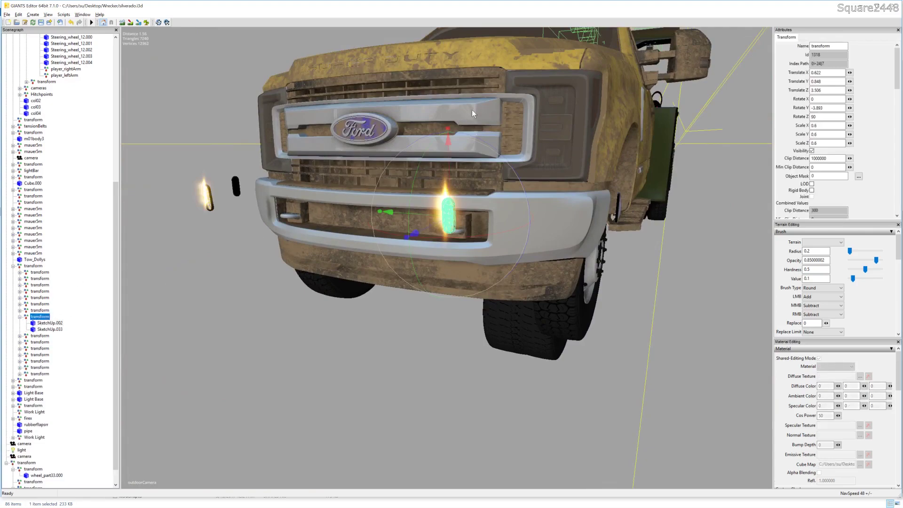
{"action": "key", "text": "ctrl+b"}
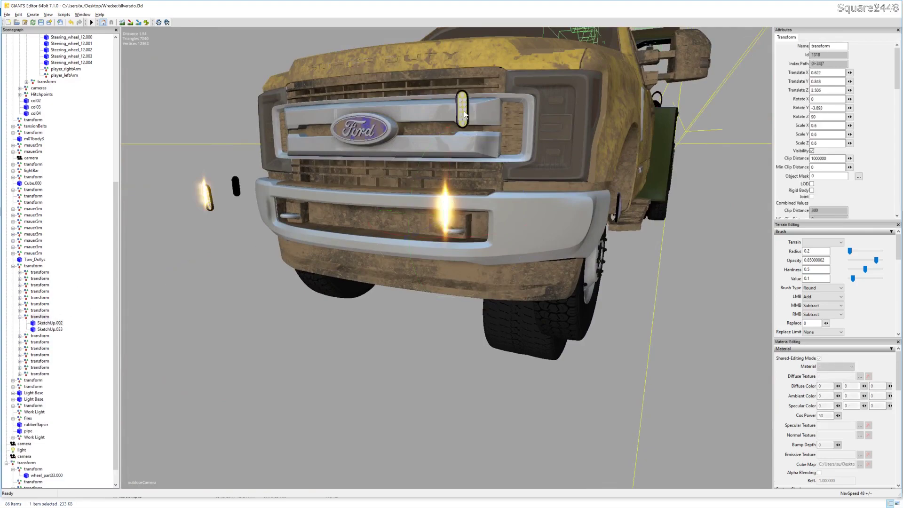
{"action": "left_click", "coordinate": [464, 111]}
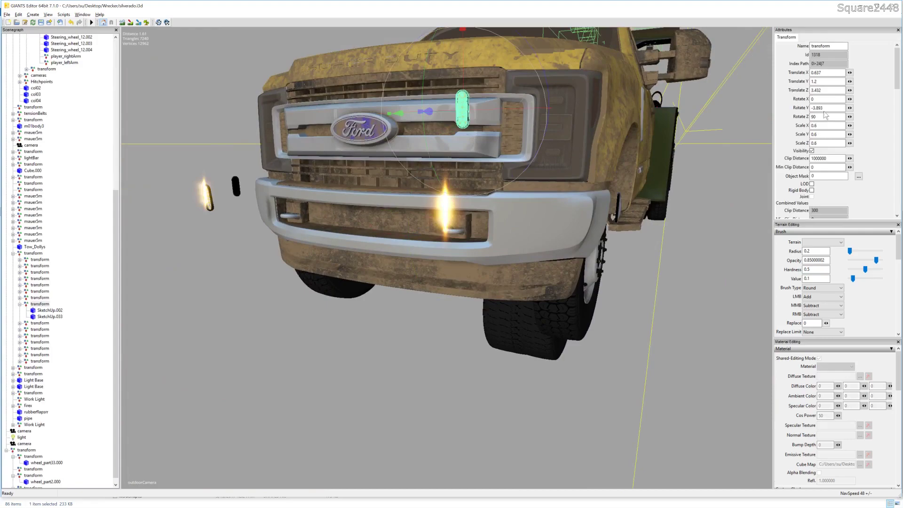
{"action": "key", "text": "Tab"}
{"action": "type", "text": "0"}
{"action": "type", "text": "90"}
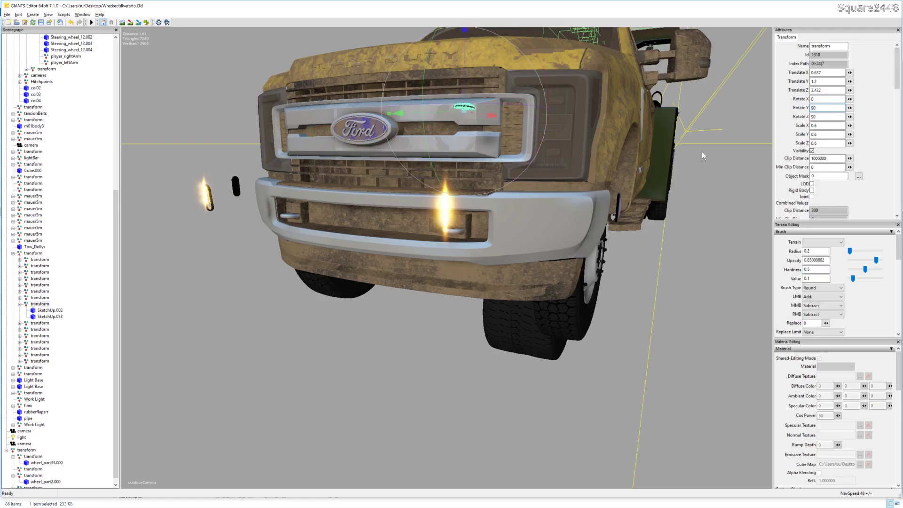
{"action": "key", "text": "BackSpace"}
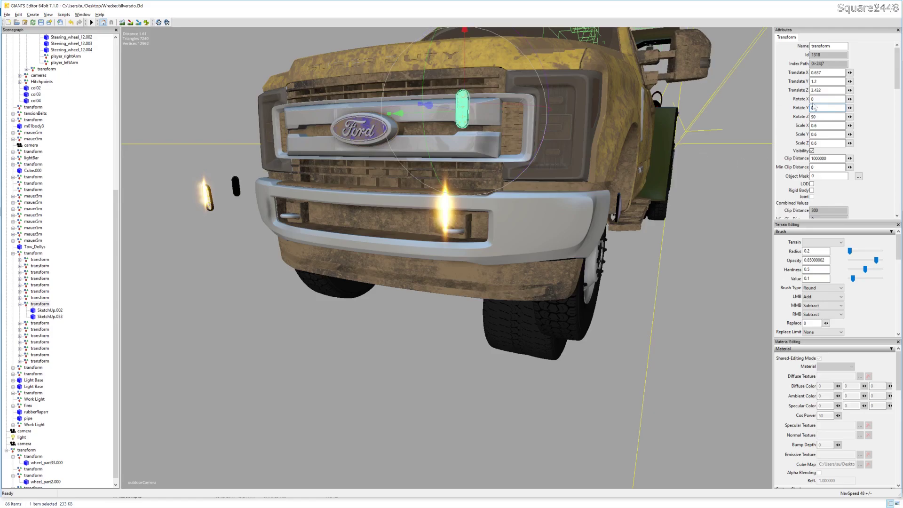
{"action": "type", "text": "90"}
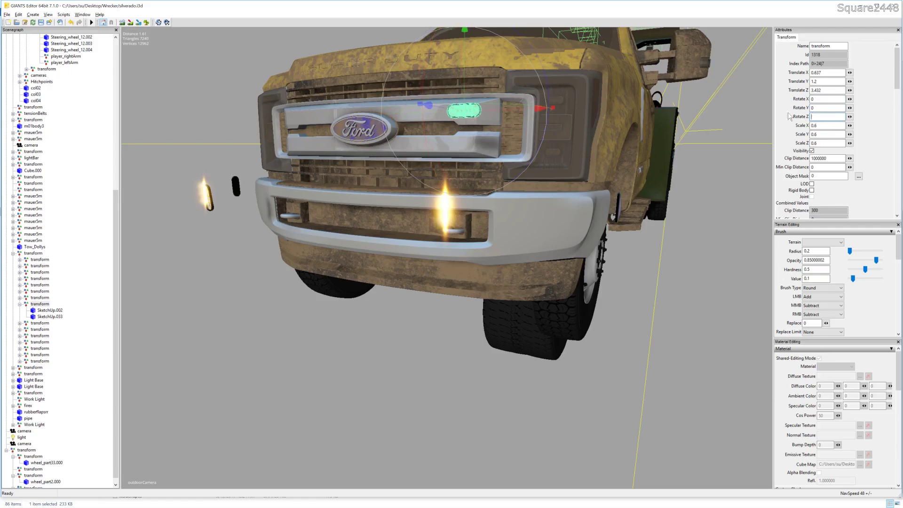
Slide the first strobe light left and angle it to follow the grille.
{"action": "mouse_move", "coordinate": [491, 110]}
{"action": "left_mouse_down"}
{"action": "mouse_move", "coordinate": [455, 111]}
{"action": "mouse_move", "coordinate": [487, 98]}
{"action": "left_mouse_up"}
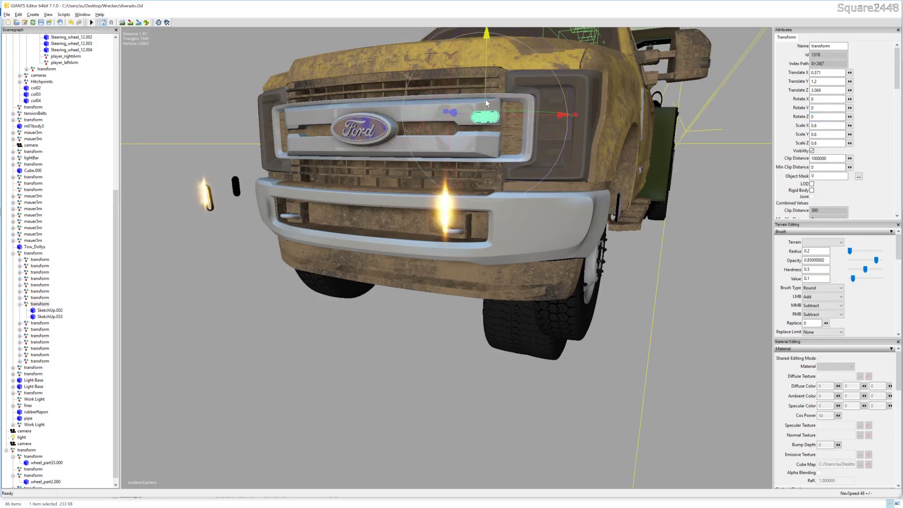
{"action": "left_click_drag", "start_coordinate": [509, 109], "coordinate": [438, 111]}
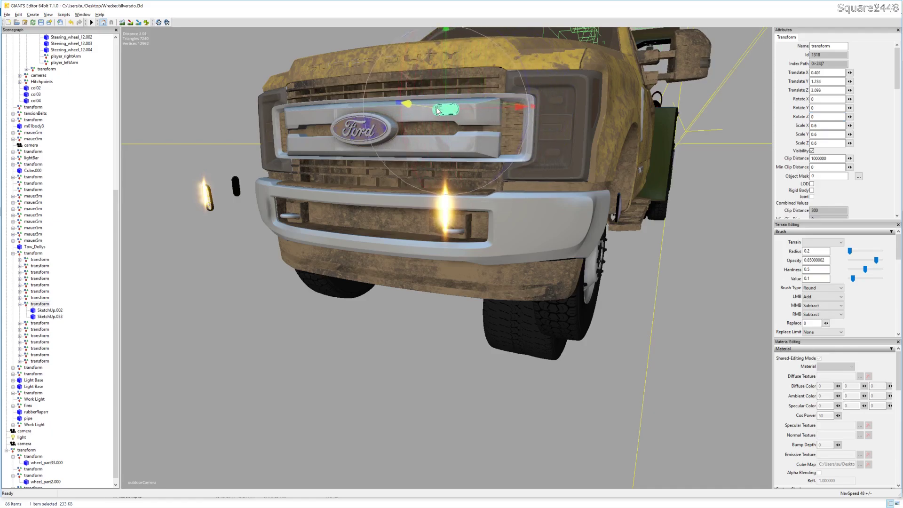
{"action": "scroll", "coordinate": [458, 83], "scroll_direction": "up", "scroll_amount": 8}
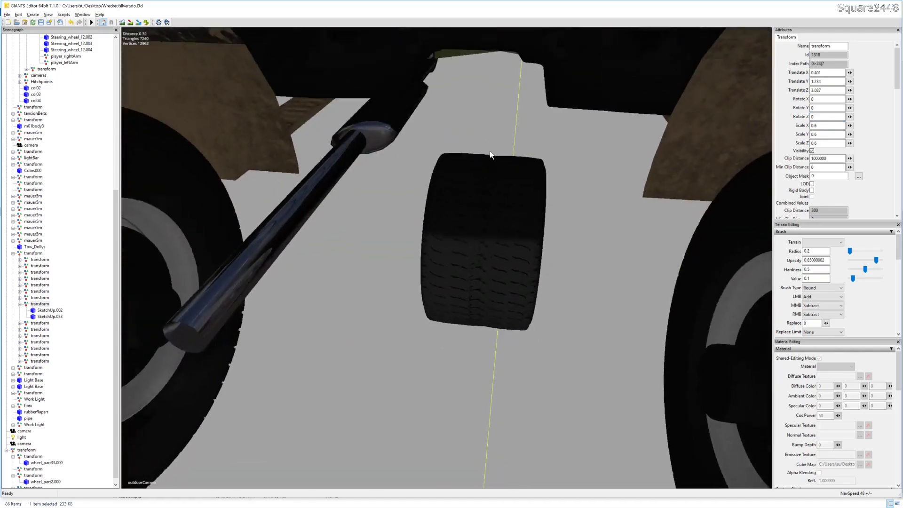
{"action": "scroll", "coordinate": [495, 154], "scroll_direction": "down", "scroll_amount": 8}
{"action": "scroll", "coordinate": [497, 151], "scroll_direction": "up", "scroll_amount": 5}
{"action": "scroll", "coordinate": [494, 151], "scroll_direction": "down", "scroll_amount": 3}
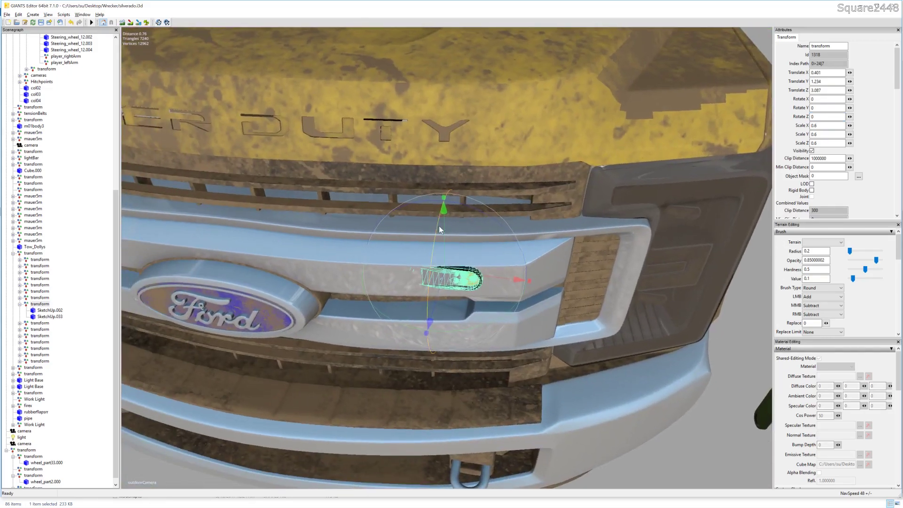
{"action": "left_click_drag", "start_coordinate": [467, 327], "coordinate": [477, 326]}
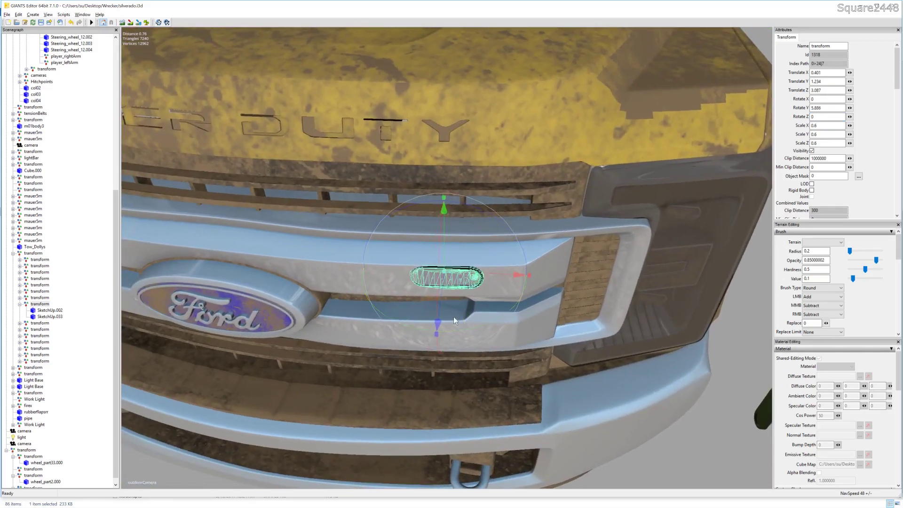
{"action": "left_click_drag", "start_coordinate": [442, 292], "coordinate": [444, 295]}
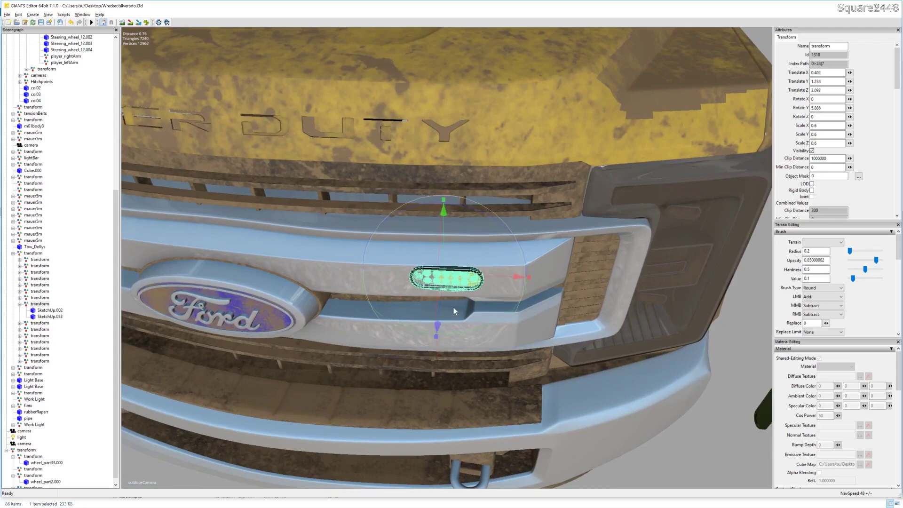
{"action": "left_click_drag", "start_coordinate": [469, 329], "coordinate": [474, 328]}
{"action": "scroll", "coordinate": [494, 282], "scroll_direction": "down", "scroll_amount": 10}
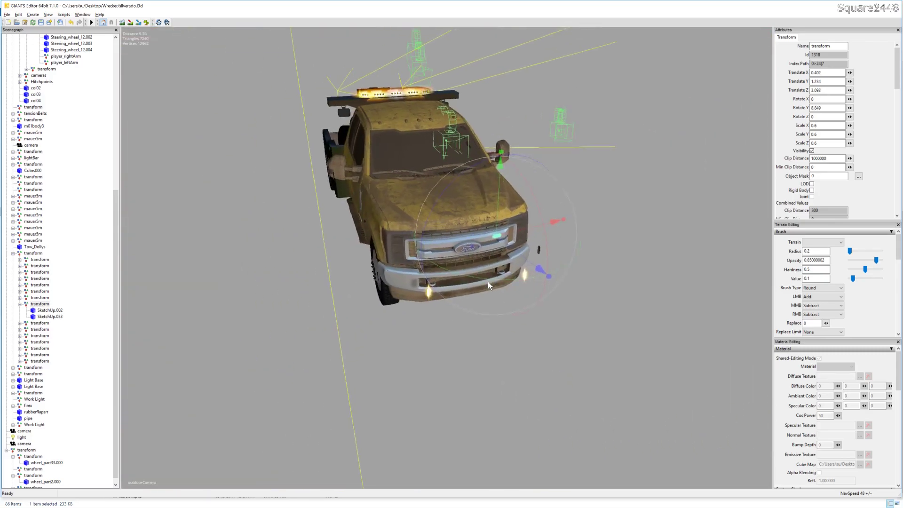
{"action": "scroll", "coordinate": [488, 282], "scroll_direction": "up", "scroll_amount": 10}
{"action": "scroll", "coordinate": [459, 290], "scroll_direction": "down", "scroll_amount": 6}
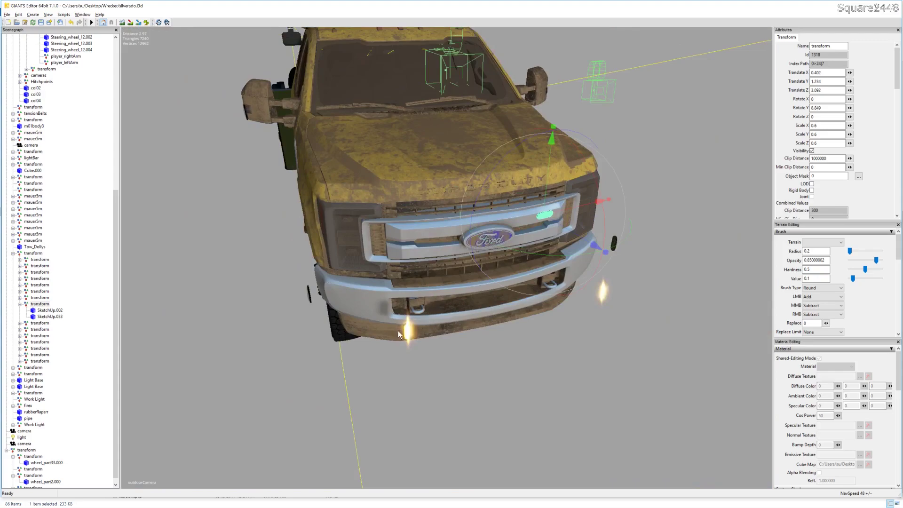
Enter the second strobe light's Translate X and set its Rotate Z to 0.
{"action": "left_click", "coordinate": [40, 298]}
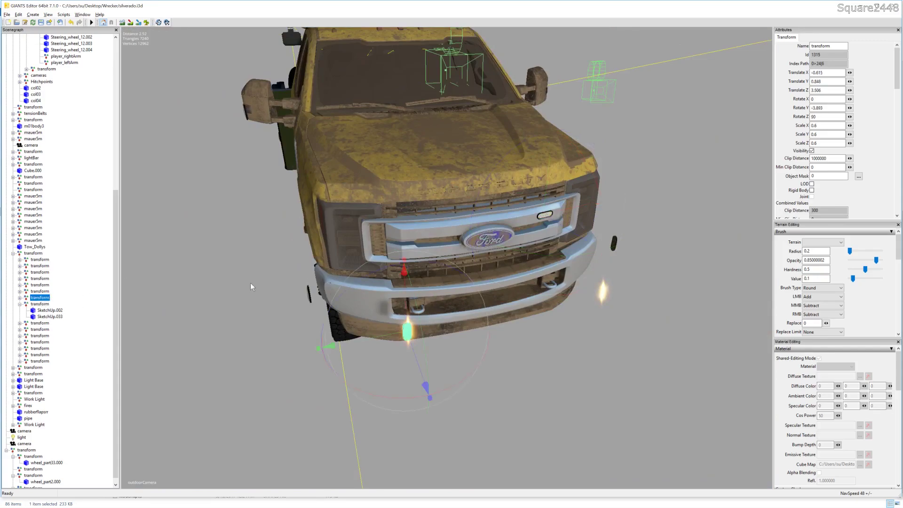
{"action": "left_click", "coordinate": [40, 304]}
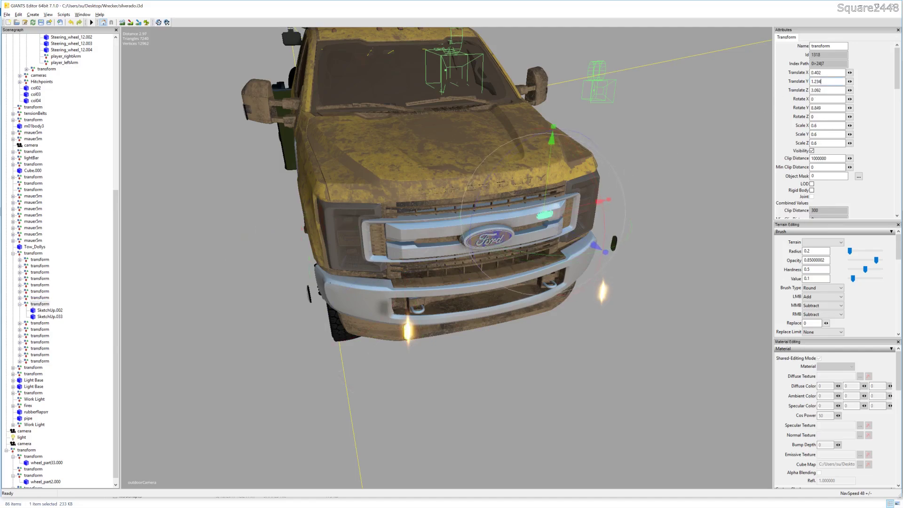
{"action": "left_click", "coordinate": [40, 323]}
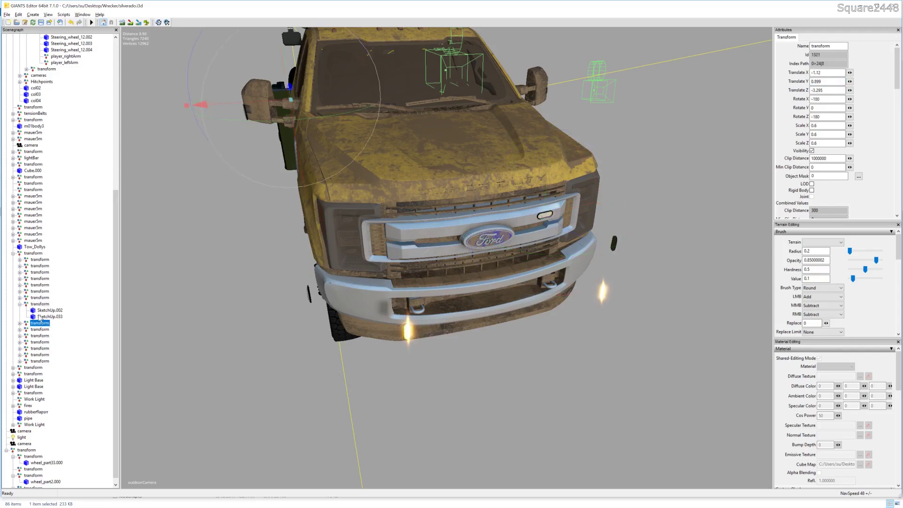
{"action": "left_click", "coordinate": [40, 297]}
{"action": "double_click", "coordinate": [819, 73]}
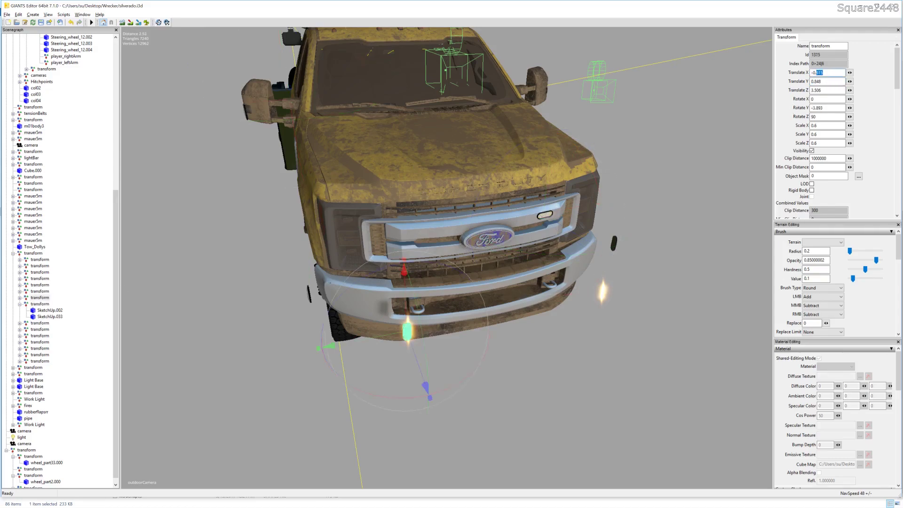
{"action": "type", "text": "-0.615"}
{"action": "key", "text": "Tab"}
{"action": "type", "text": "1.234"}
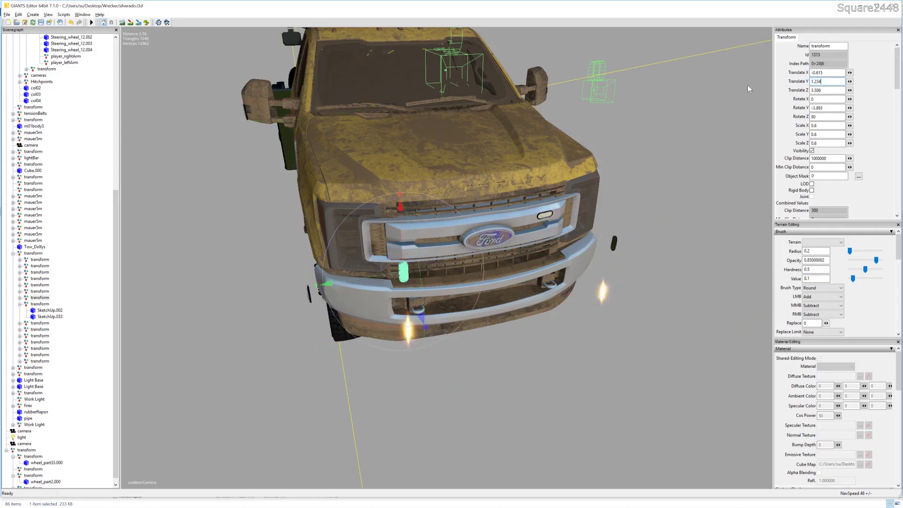
{"action": "double_click", "coordinate": [827, 116]}
{"action": "type", "text": "0"}
{"action": "key", "text": "Return"}
Raise, slide right and angle the second strobe light into the grille.
{"action": "left_click_drag", "start_coordinate": [402, 281], "coordinate": [401, 232]}
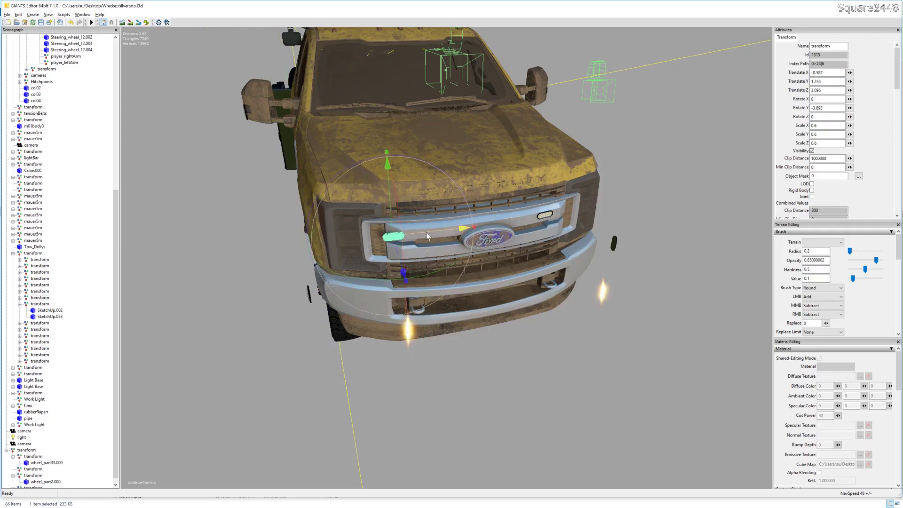
{"action": "left_click_drag", "start_coordinate": [401, 232], "coordinate": [429, 249]}
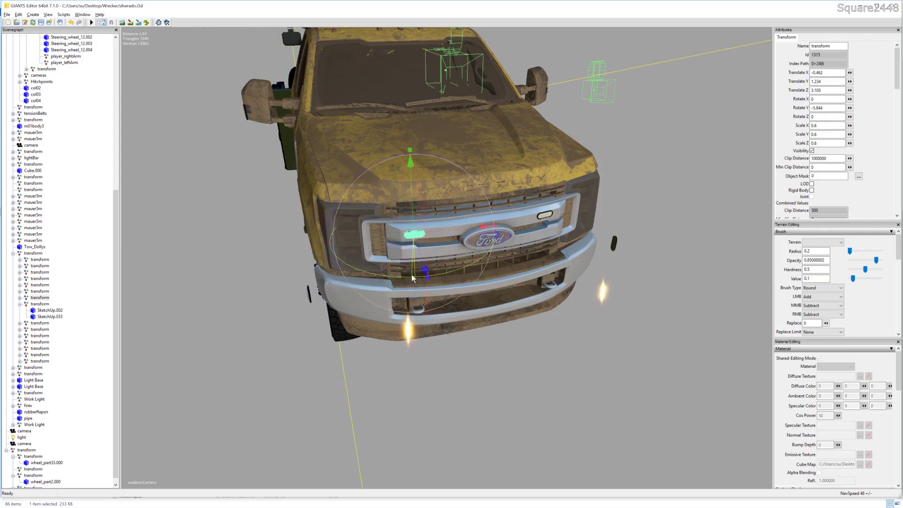
{"action": "left_click_drag", "start_coordinate": [417, 274], "coordinate": [419, 253]}
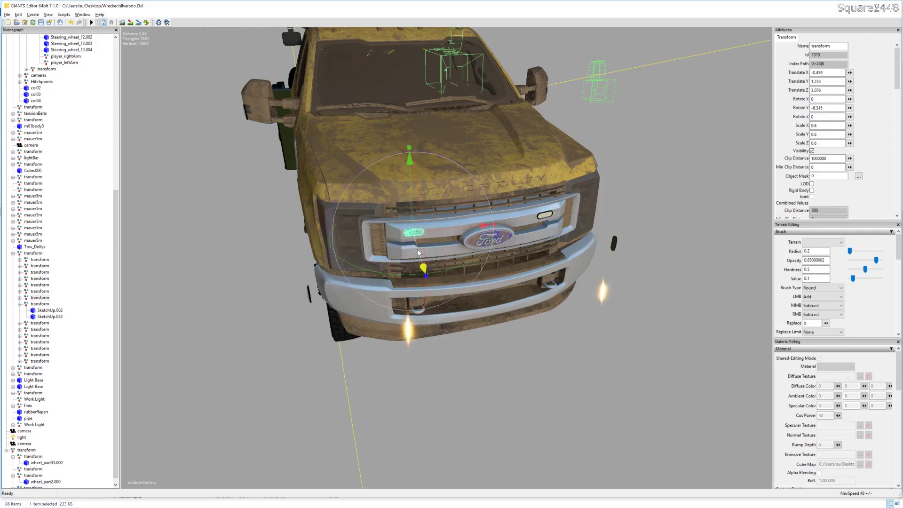
{"action": "scroll", "coordinate": [434, 242], "scroll_direction": "up", "scroll_amount": 5}
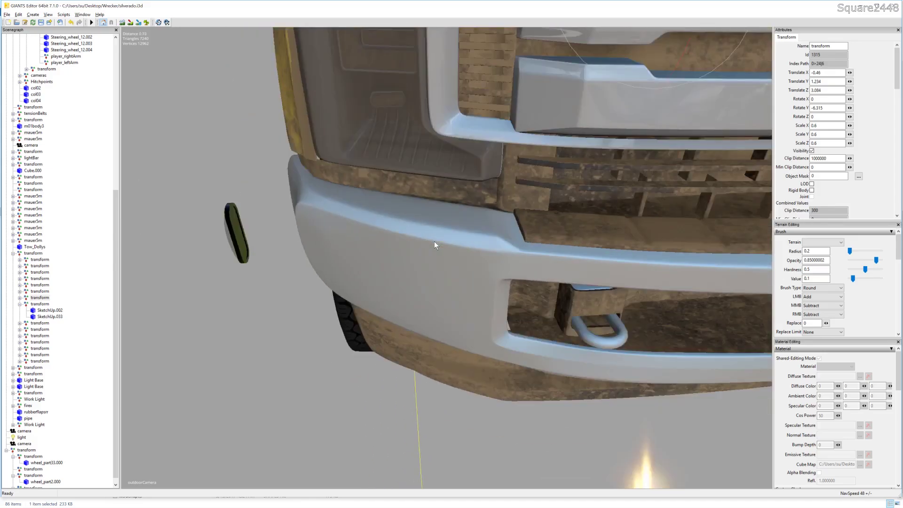
{"action": "scroll", "coordinate": [434, 242], "scroll_direction": "down", "scroll_amount": 4}
{"action": "middle_click_drag", "start_coordinate": [434, 241], "coordinate": [468, 200], "text": "alt"}
{"action": "scroll", "coordinate": [466, 201], "scroll_direction": "down", "scroll_amount": 4}
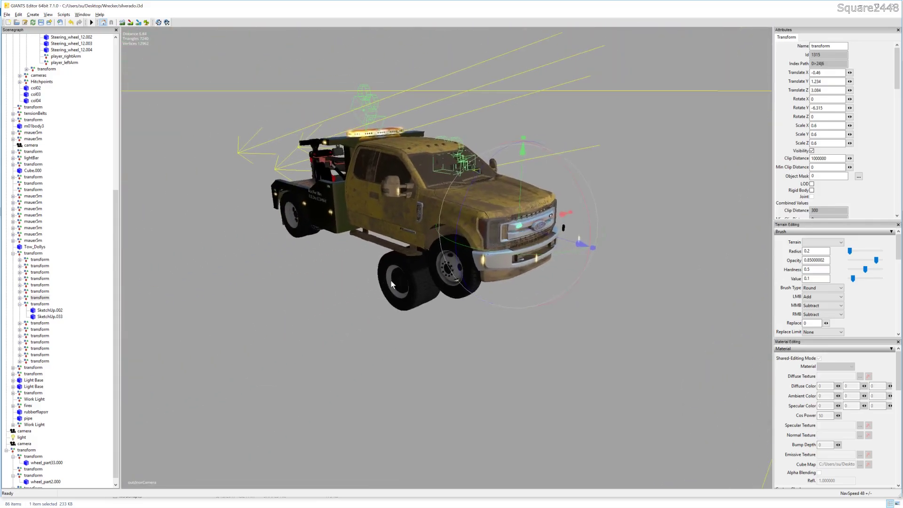
{"action": "left_click", "coordinate": [406, 279]}
Delete the group holding the extra rear wheel.
{"action": "left_click", "coordinate": [27, 437]}
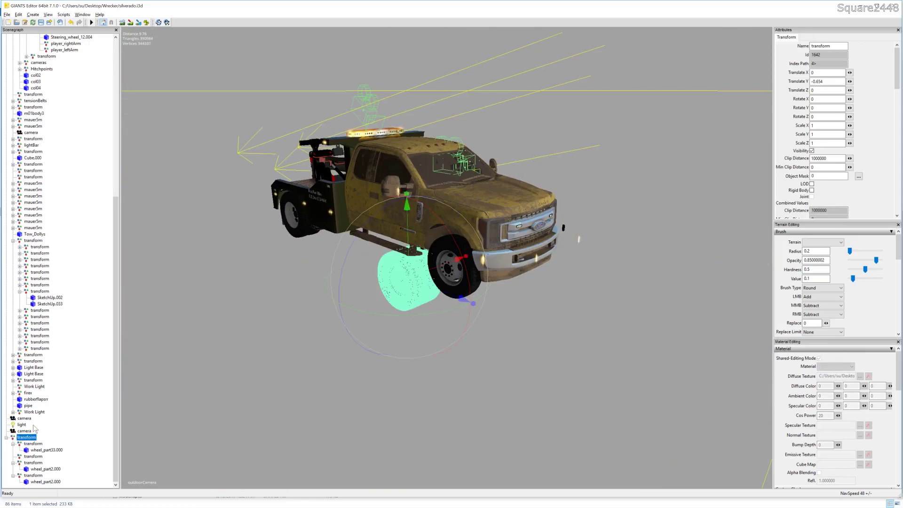
{"action": "key", "text": "Delete"}
{"action": "scroll", "coordinate": [262, 228], "scroll_direction": "up", "scroll_amount": 4}
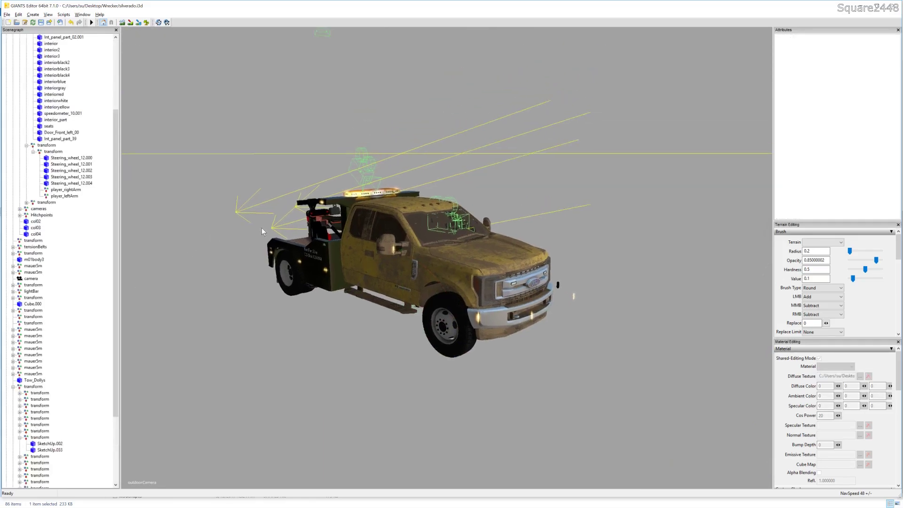
{"action": "scroll", "coordinate": [266, 221], "scroll_direction": "up", "scroll_amount": 4}
{"action": "scroll", "coordinate": [333, 251], "scroll_direction": "up", "scroll_amount": 4}
{"action": "scroll", "coordinate": [336, 244], "scroll_direction": "up", "scroll_amount": 4}
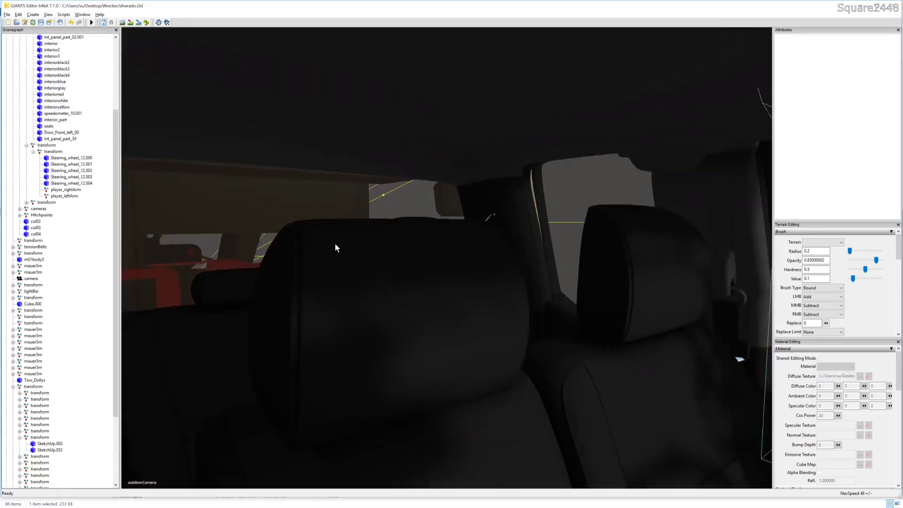
{"action": "mouse_move", "coordinate": [335, 244]}
{"action": "right_mouse_down"}
{"action": "mouse_move", "coordinate": [526, 242]}
{"action": "mouse_move", "coordinate": [391, 240]}
{"action": "mouse_move", "coordinate": [445, 245]}
{"action": "right_mouse_up"}
Move the indoorCamera inside the cab to Z 0.368.
{"action": "left_click", "coordinate": [444, 246]}
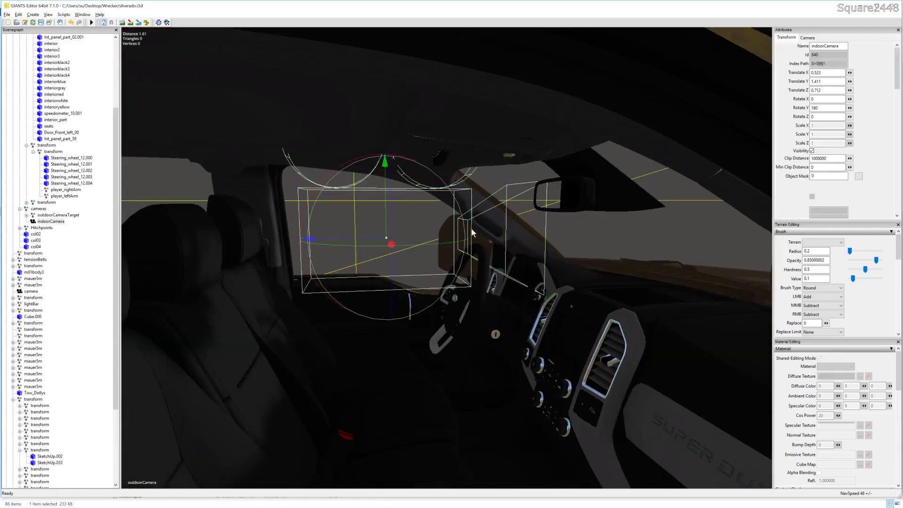
{"action": "left_click_drag", "start_coordinate": [412, 234], "coordinate": [344, 241]}
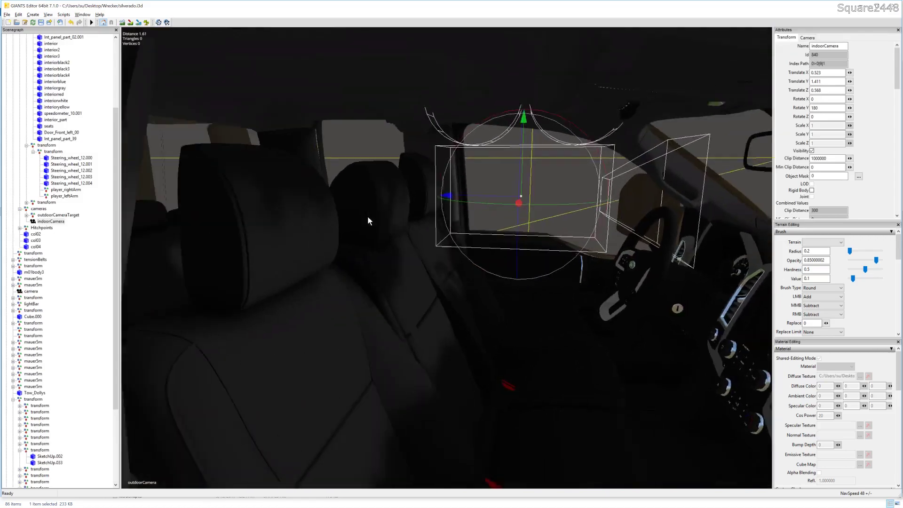
{"action": "scroll", "coordinate": [368, 219], "scroll_direction": "down", "scroll_amount": 10}
{"action": "left_click", "coordinate": [392, 380]}
{"action": "left_click_drag", "start_coordinate": [453, 315], "coordinate": [453, 303], "text": "alt"}
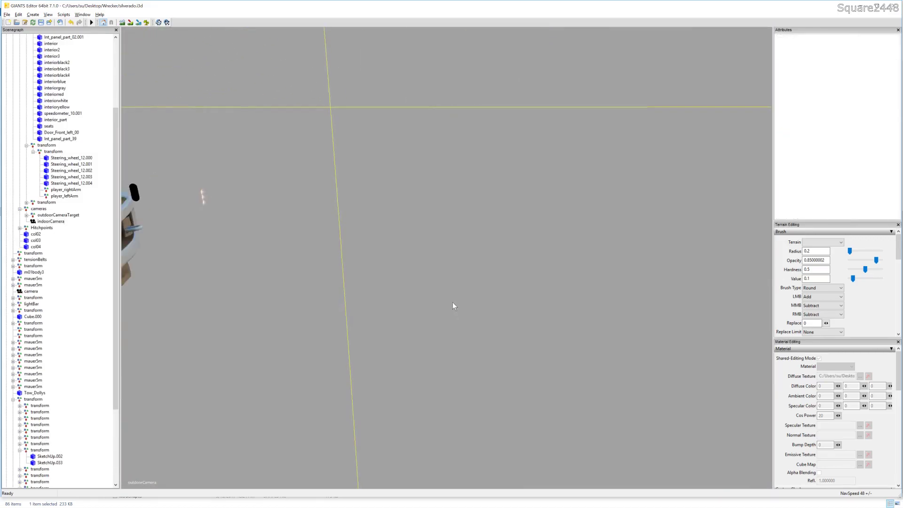
{"action": "scroll", "coordinate": [453, 302], "scroll_direction": "up", "scroll_amount": 8}
{"action": "scroll", "coordinate": [363, 299], "scroll_direction": "up", "scroll_amount": 4}
{"action": "left_click_drag", "start_coordinate": [364, 296], "coordinate": [364, 295], "text": "alt"}
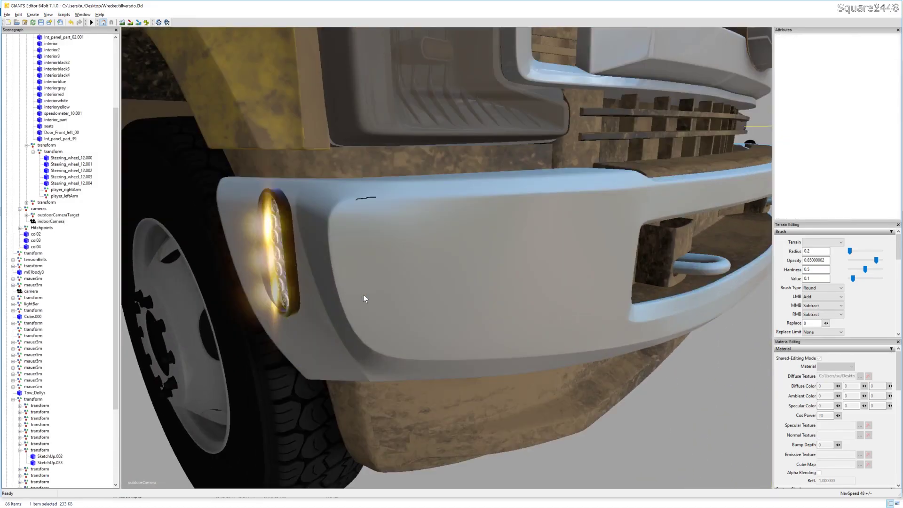
{"action": "scroll", "coordinate": [498, 257], "scroll_direction": "down", "scroll_amount": 8}
{"action": "mouse_move", "coordinate": [497, 257]}
{"action": "left_mouse_down", "text": "alt"}
{"action": "mouse_move", "coordinate": [422, 263]}
{"action": "mouse_move", "coordinate": [515, 259]}
{"action": "left_mouse_up", "text": "alt"}
Select a light transform in the Scenegraph and orbit toward the truck's rear.
{"action": "left_click", "coordinate": [514, 252]}
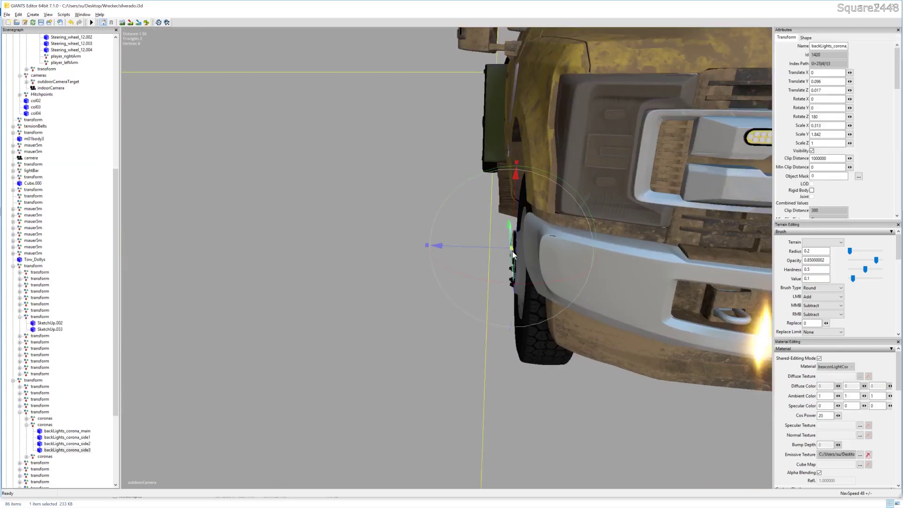
{"action": "mouse_move", "coordinate": [399, 291]}
{"action": "left_mouse_down", "text": "alt"}
{"action": "mouse_move", "coordinate": [401, 278]}
{"action": "mouse_move", "coordinate": [479, 276]}
{"action": "left_mouse_up", "text": "alt"}
{"action": "scroll", "coordinate": [402, 277], "scroll_direction": "down", "scroll_amount": 6}
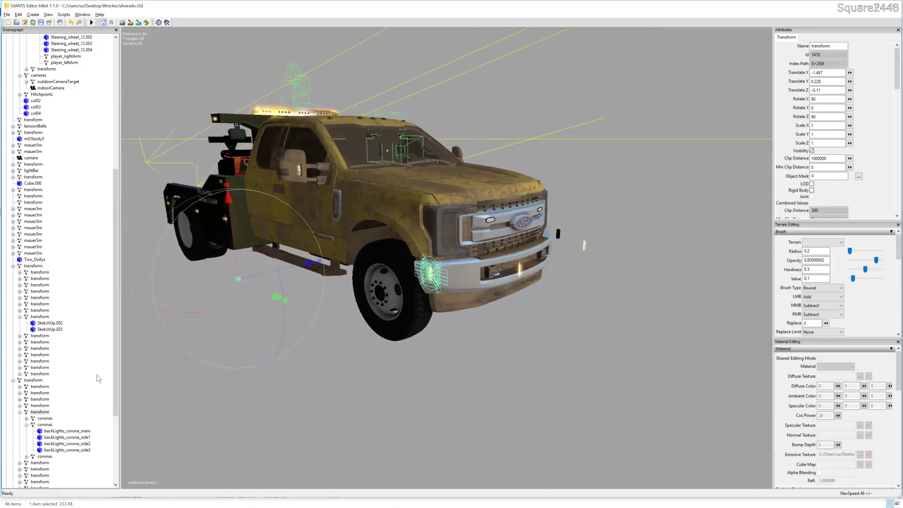
{"action": "left_click", "coordinate": [42, 406]}
{"action": "left_click", "coordinate": [39, 412]}
{"action": "scroll", "coordinate": [43, 438], "scroll_direction": "down", "scroll_amount": 3}
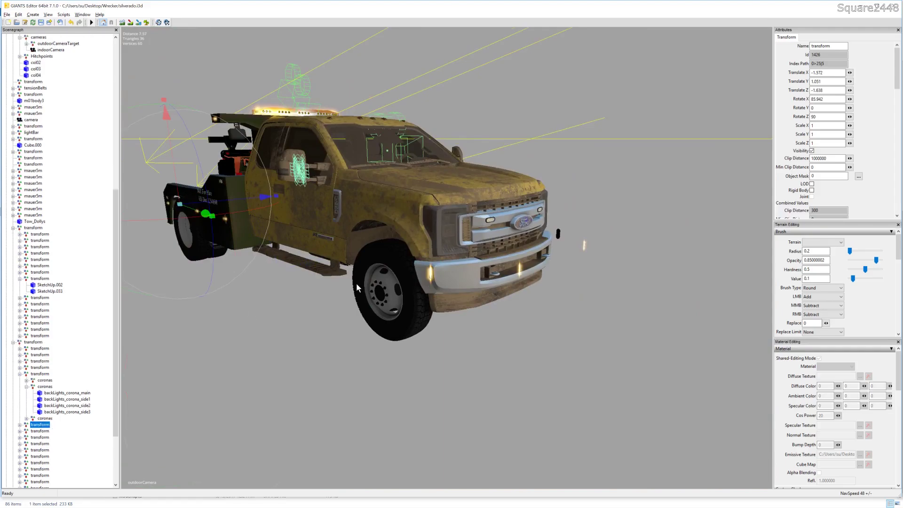
{"action": "mouse_move", "coordinate": [356, 283]}
{"action": "left_mouse_down", "text": "alt"}
{"action": "mouse_move", "coordinate": [328, 255]}
{"action": "mouse_move", "coordinate": [324, 278]}
{"action": "mouse_move", "coordinate": [344, 287]}
{"action": "left_mouse_up", "text": "alt"}
{"action": "scroll", "coordinate": [323, 277], "scroll_direction": "up", "scroll_amount": 4}
{"action": "scroll", "coordinate": [323, 278], "scroll_direction": "down", "scroll_amount": 4}
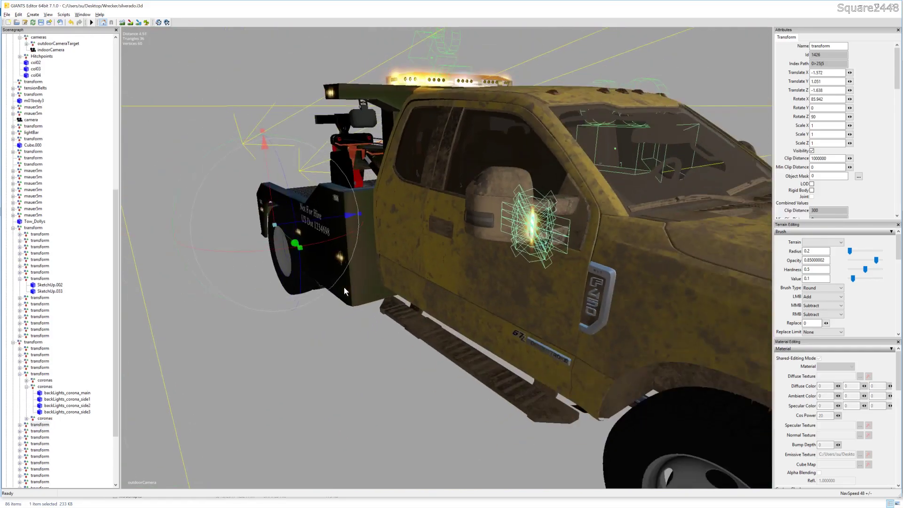
Nudge the mirror part, then move the strobe light to X -1.802, Y 1.031, Z -1.804.
{"action": "left_click", "coordinate": [478, 218]}
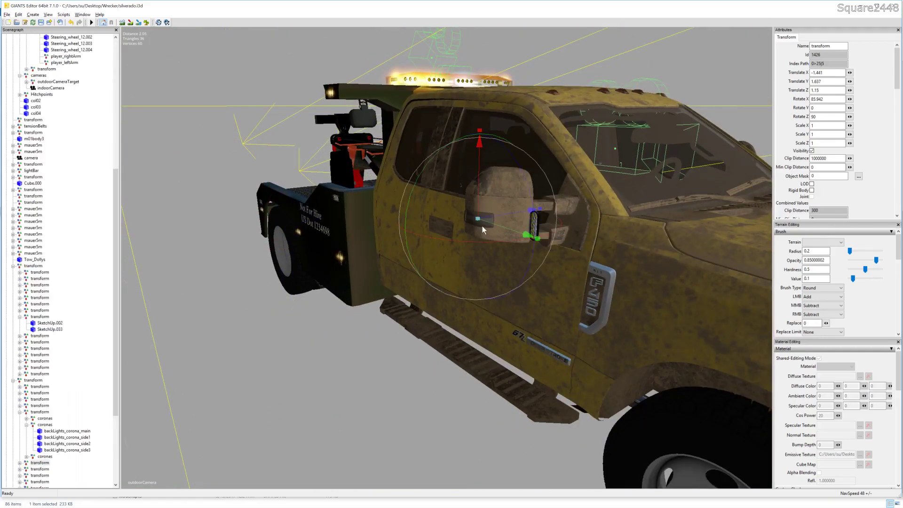
{"action": "left_click_drag", "start_coordinate": [482, 226], "coordinate": [464, 225]}
{"action": "scroll", "coordinate": [474, 220], "scroll_direction": "down", "scroll_amount": 8}
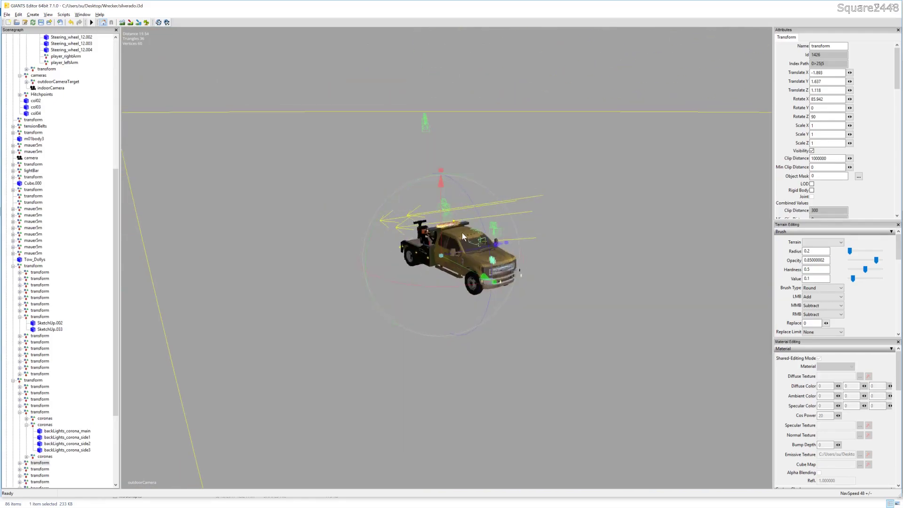
{"action": "scroll", "coordinate": [458, 254], "scroll_direction": "up", "scroll_amount": 8}
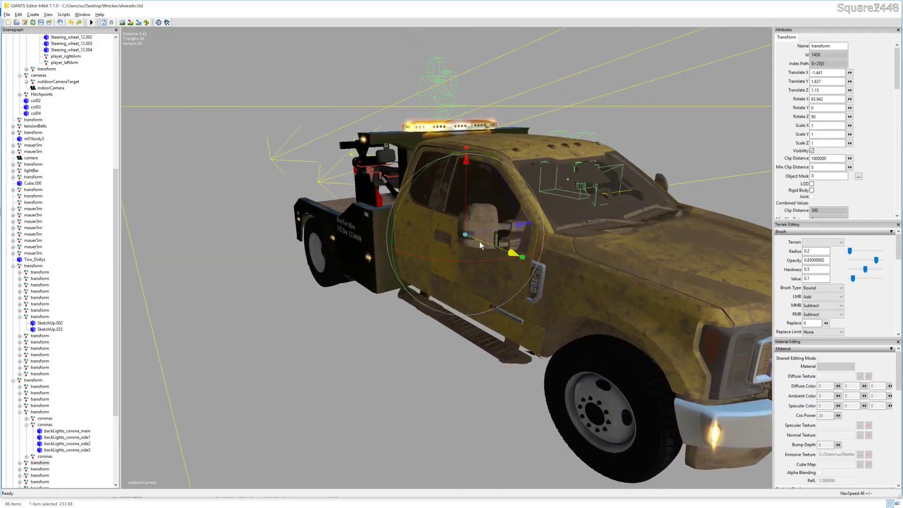
{"action": "scroll", "coordinate": [479, 241], "scroll_direction": "down", "scroll_amount": 8}
{"action": "left_click", "coordinate": [473, 249]}
{"action": "scroll", "coordinate": [455, 248], "scroll_direction": "up", "scroll_amount": 10}
{"action": "scroll", "coordinate": [455, 250], "scroll_direction": "down", "scroll_amount": 3}
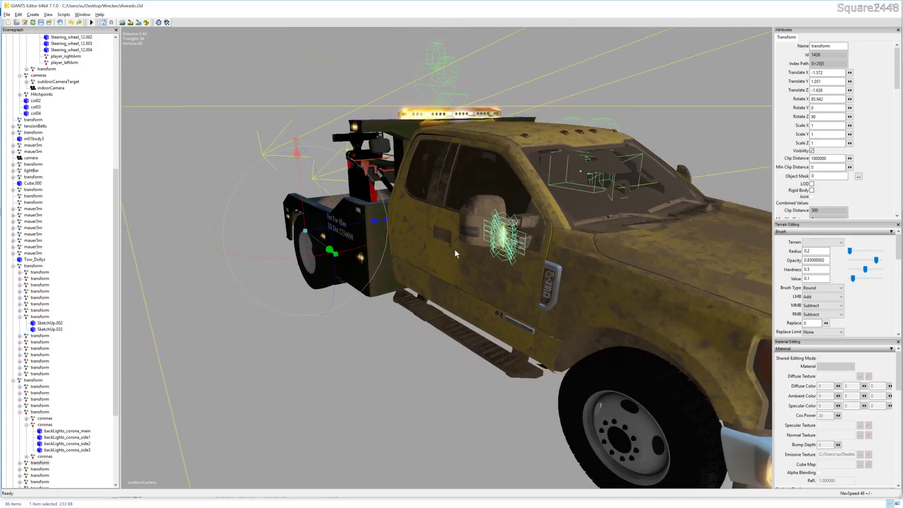
{"action": "scroll", "coordinate": [455, 250], "scroll_direction": "up", "scroll_amount": 2}
{"action": "mouse_move", "coordinate": [299, 231]}
{"action": "left_mouse_down"}
{"action": "mouse_move", "coordinate": [312, 220]}
{"action": "mouse_move", "coordinate": [297, 221]}
{"action": "left_mouse_up"}
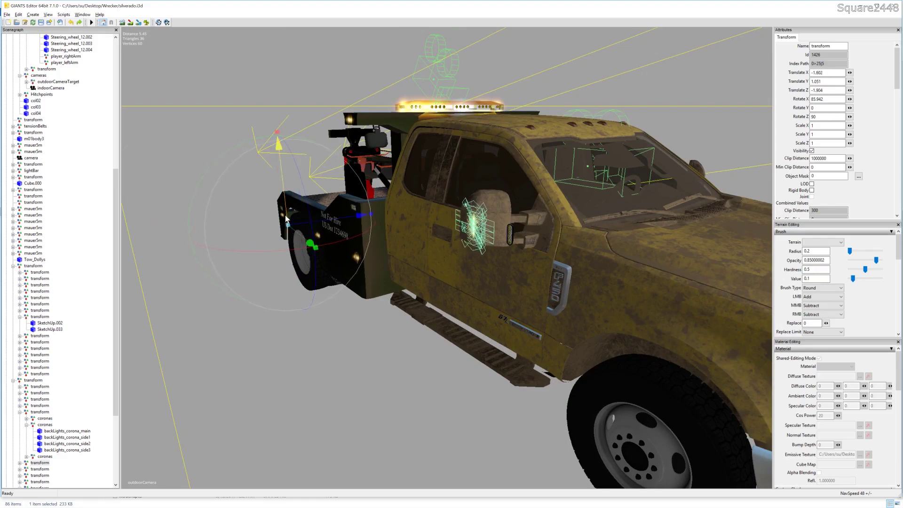
{"action": "left_click_drag", "start_coordinate": [288, 217], "coordinate": [288, 222]}
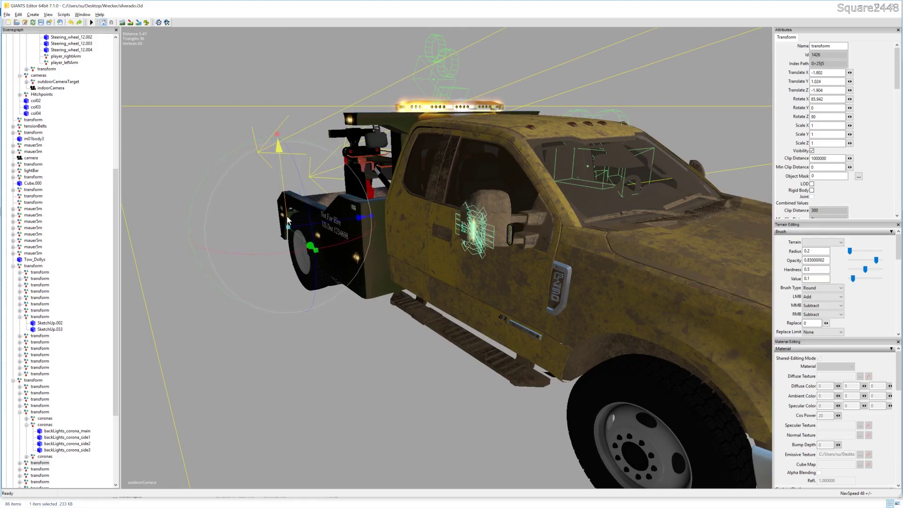
{"action": "left_click", "coordinate": [40, 469]}
Zero the front strobe light's Z and Y rotation and raise it to grille height.
{"action": "key", "text": "f"}
{"action": "mouse_move", "coordinate": [384, 310]}
{"action": "middle_mouse_down", "text": "alt"}
{"action": "mouse_move", "coordinate": [403, 318]}
{"action": "mouse_move", "coordinate": [337, 302]}
{"action": "mouse_move", "coordinate": [395, 282]}
{"action": "middle_mouse_up", "text": "alt"}
{"action": "scroll", "coordinate": [403, 314], "scroll_direction": "up", "scroll_amount": 5}
{"action": "scroll", "coordinate": [336, 303], "scroll_direction": "down", "scroll_amount": 5}
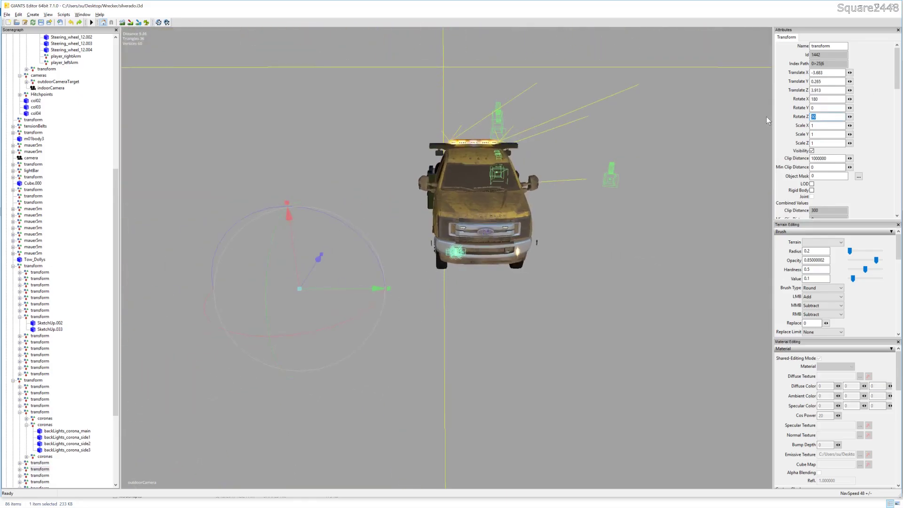
{"action": "type", "text": "0"}
{"action": "key", "text": "Return"}
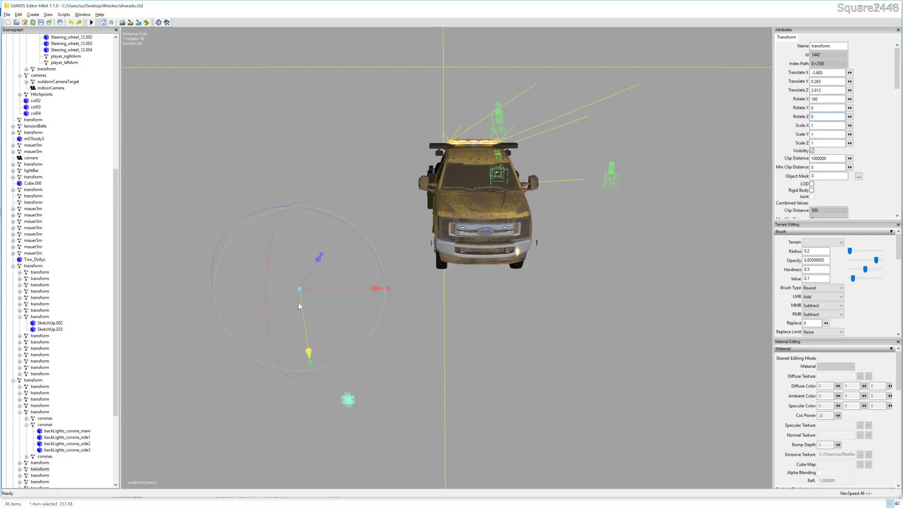
{"action": "mouse_move", "coordinate": [300, 303]}
{"action": "left_mouse_down"}
{"action": "mouse_move", "coordinate": [298, 90]}
{"action": "mouse_move", "coordinate": [366, 75]}
{"action": "mouse_move", "coordinate": [378, 92]}
{"action": "mouse_move", "coordinate": [435, 95]}
{"action": "left_mouse_up"}
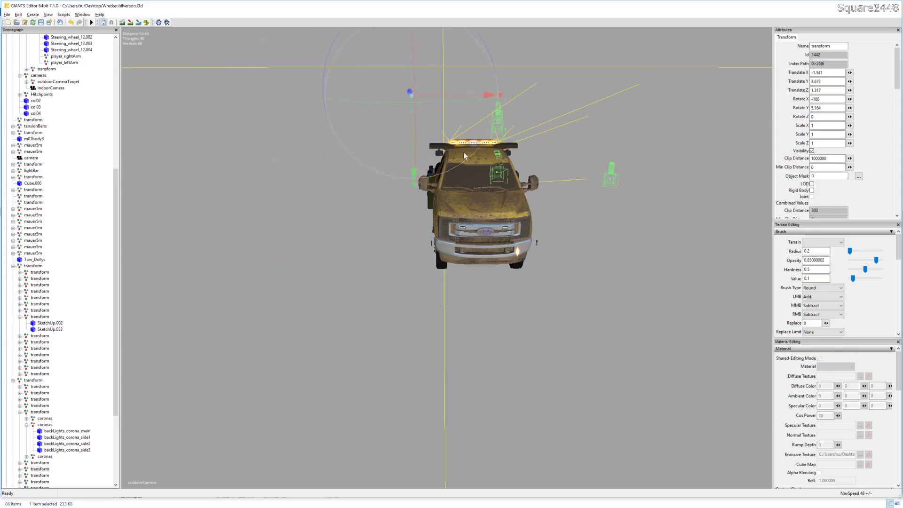
{"action": "mouse_move", "coordinate": [435, 96]}
{"action": "right_mouse_down"}
{"action": "mouse_move", "coordinate": [461, 142]}
{"action": "mouse_move", "coordinate": [515, 141]}
{"action": "right_mouse_up"}
{"action": "double_click", "coordinate": [817, 108]}
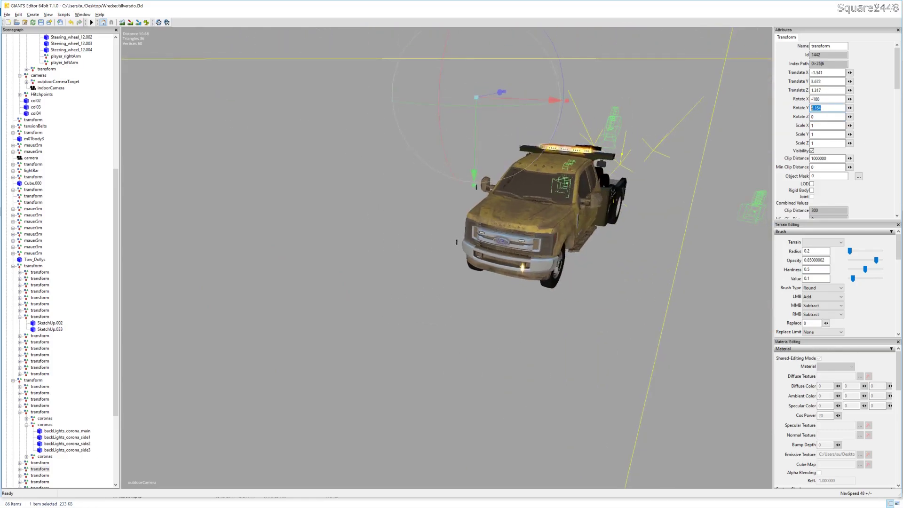
{"action": "type", "text": "0"}
{"action": "key", "text": "Return"}
Place the strobe light on the grille at X -1.056, Y 4.355, Z 3.6, then deselect.
{"action": "mouse_move", "coordinate": [491, 94]}
{"action": "left_mouse_down"}
{"action": "mouse_move", "coordinate": [429, 107]}
{"action": "mouse_move", "coordinate": [421, 119]}
{"action": "mouse_move", "coordinate": [470, 65]}
{"action": "mouse_move", "coordinate": [516, 60]}
{"action": "left_mouse_up"}
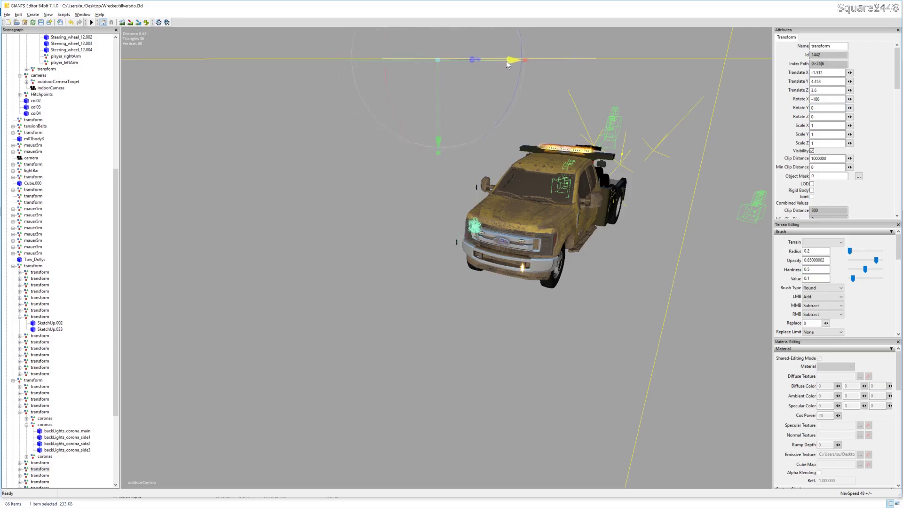
{"action": "scroll", "coordinate": [508, 144], "scroll_direction": "down", "scroll_amount": 1}
{"action": "scroll", "coordinate": [508, 134], "scroll_direction": "up", "scroll_amount": 5}
{"action": "scroll", "coordinate": [506, 131], "scroll_direction": "up", "scroll_amount": 3}
{"action": "mouse_move", "coordinate": [506, 132]}
{"action": "middle_mouse_down", "text": "alt"}
{"action": "mouse_move", "coordinate": [478, 92]}
{"action": "mouse_move", "coordinate": [486, 42]}
{"action": "middle_mouse_up", "text": "alt"}
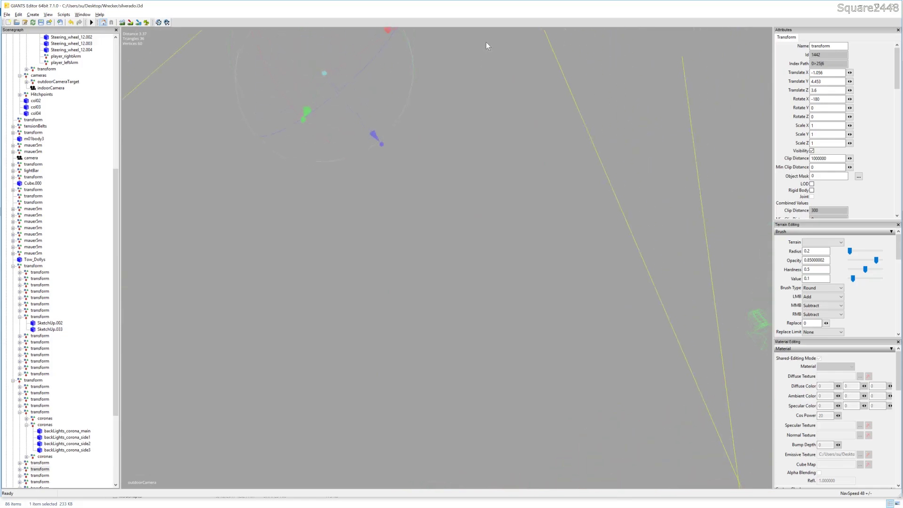
{"action": "scroll", "coordinate": [458, 49], "scroll_direction": "down", "scroll_amount": 4}
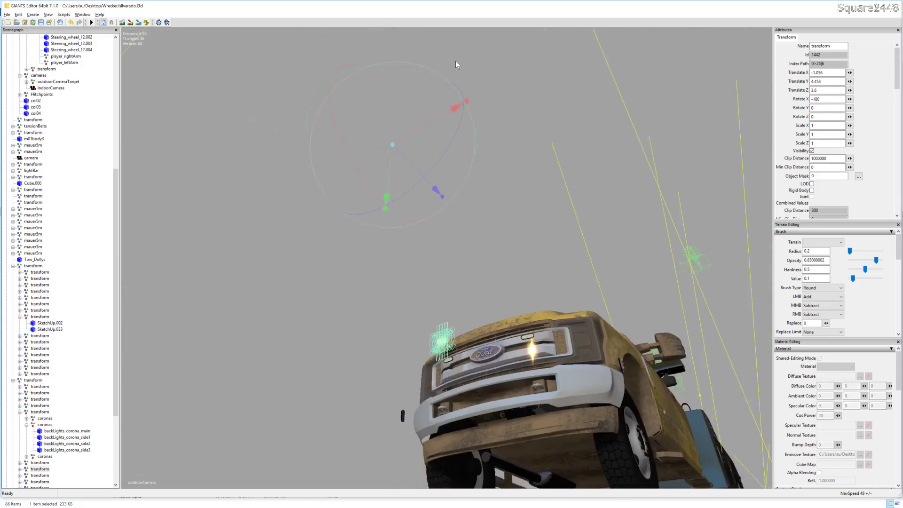
{"action": "left_click_drag", "start_coordinate": [393, 159], "coordinate": [395, 170]}
{"action": "middle_click_drag", "start_coordinate": [395, 170], "coordinate": [469, 200], "text": "alt"}
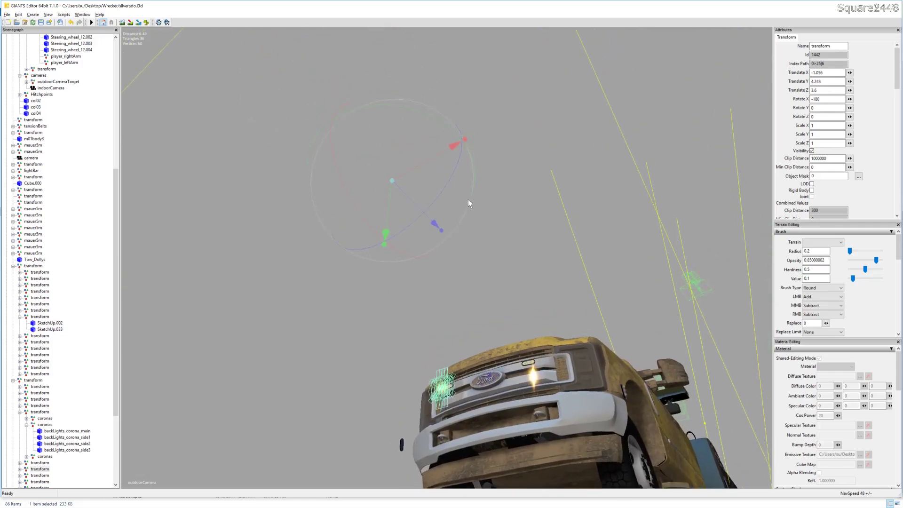
{"action": "scroll", "coordinate": [473, 213], "scroll_direction": "down", "scroll_amount": 4}
{"action": "scroll", "coordinate": [483, 242], "scroll_direction": "up", "scroll_amount": 6}
{"action": "scroll", "coordinate": [484, 243], "scroll_direction": "down", "scroll_amount": 6}
{"action": "middle_click_drag", "start_coordinate": [471, 254], "coordinate": [471, 252], "text": "alt"}
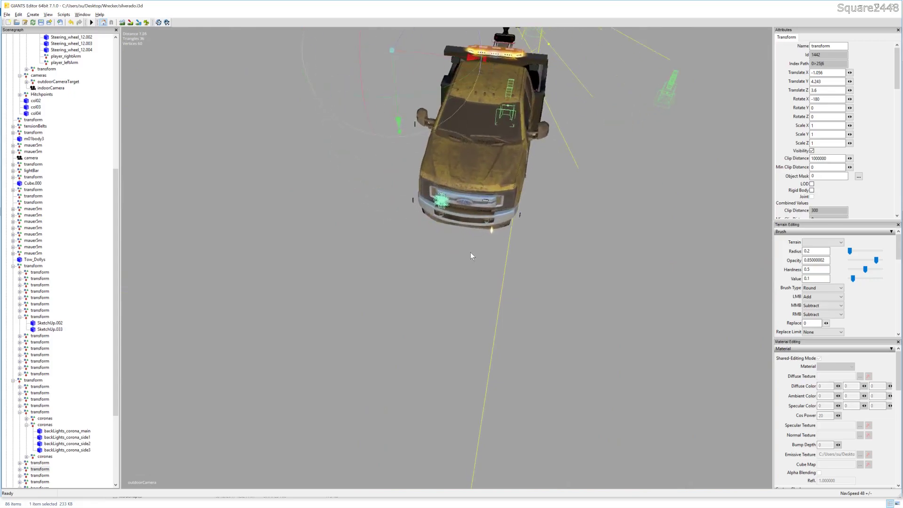
{"action": "scroll", "coordinate": [471, 252], "scroll_direction": "up", "scroll_amount": 5}
{"action": "scroll", "coordinate": [465, 245], "scroll_direction": "up", "scroll_amount": 2}
{"action": "scroll", "coordinate": [464, 202], "scroll_direction": "down", "scroll_amount": 5}
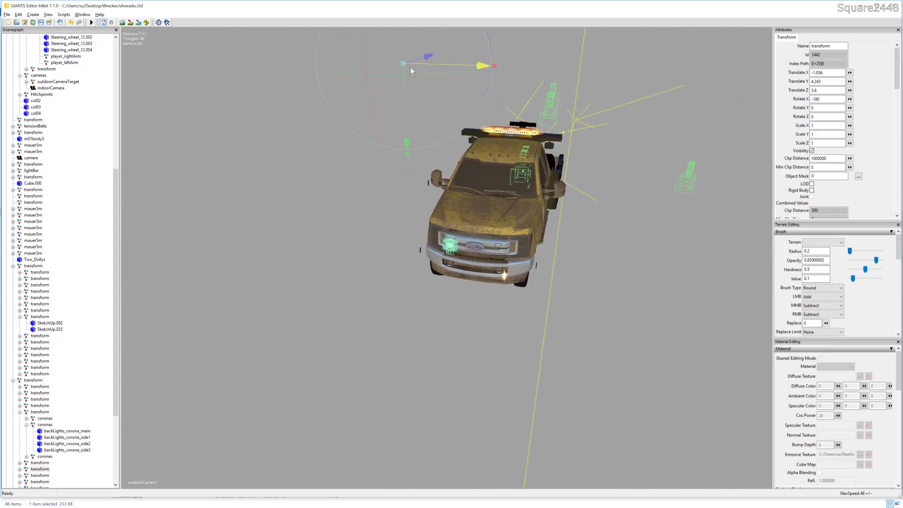
{"action": "left_click_drag", "start_coordinate": [408, 145], "coordinate": [408, 140]}
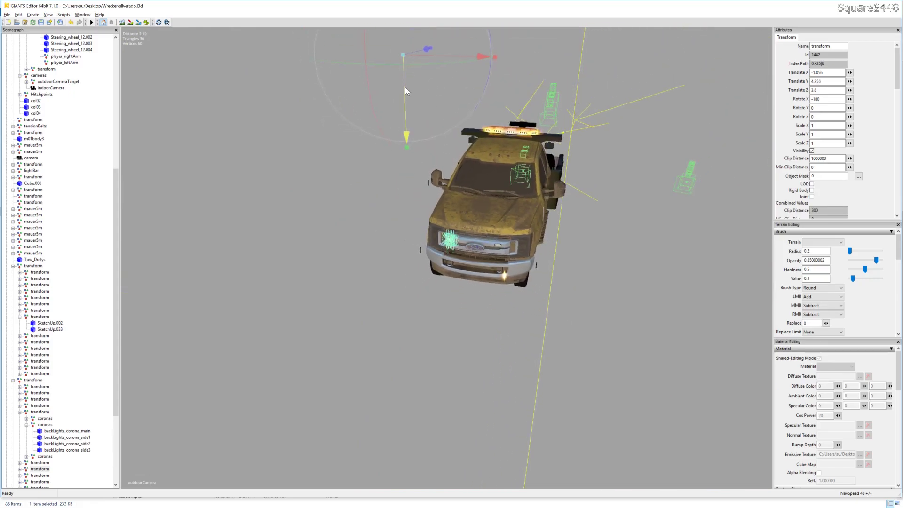
{"action": "left_click", "coordinate": [405, 88]}
{"action": "middle_click_drag", "start_coordinate": [352, 202], "coordinate": [442, 192], "text": "alt"}
{"action": "scroll", "coordinate": [376, 201], "scroll_direction": "up", "scroll_amount": 5}
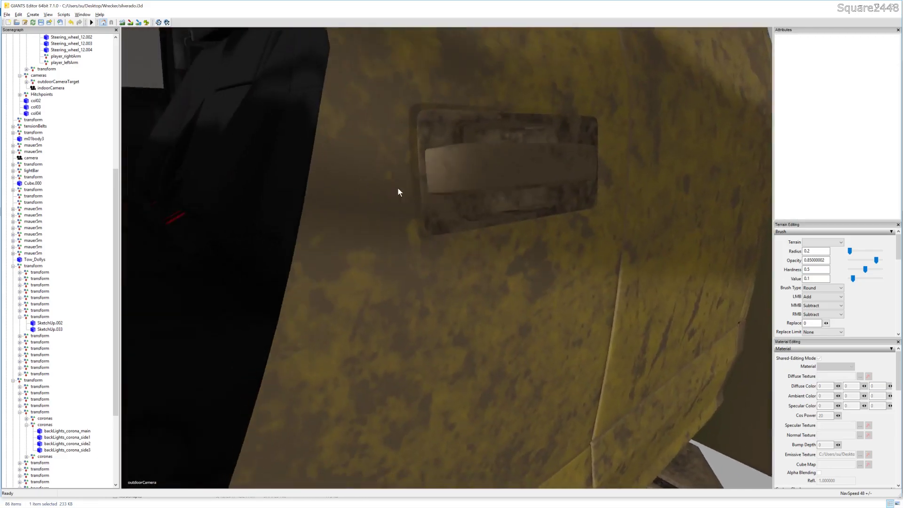
{"action": "scroll", "coordinate": [443, 192], "scroll_direction": "down", "scroll_amount": 5}
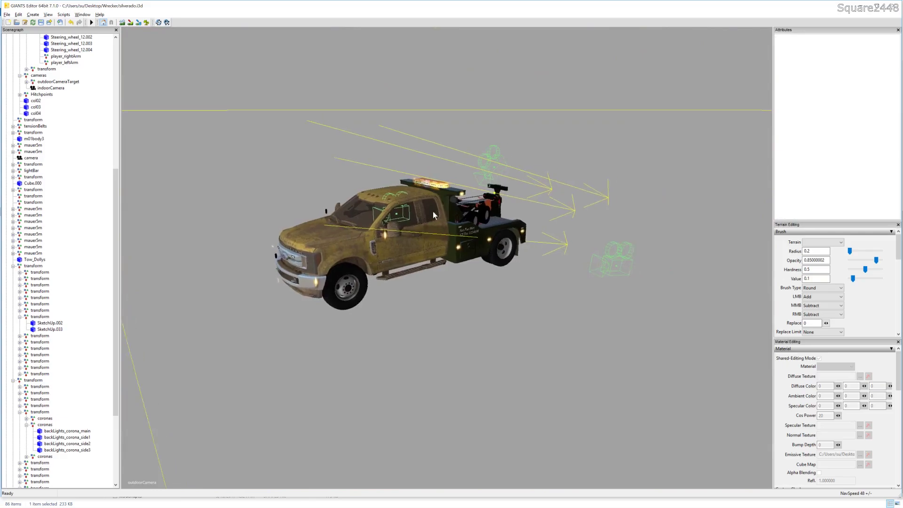
{"action": "scroll", "coordinate": [423, 207], "scroll_direction": "up", "scroll_amount": 4}
{"action": "scroll", "coordinate": [436, 202], "scroll_direction": "up", "scroll_amount": 3}
{"action": "middle_click_drag", "start_coordinate": [438, 203], "coordinate": [445, 187], "text": "alt"}
{"action": "scroll", "coordinate": [443, 186], "scroll_direction": "down", "scroll_amount": 5}
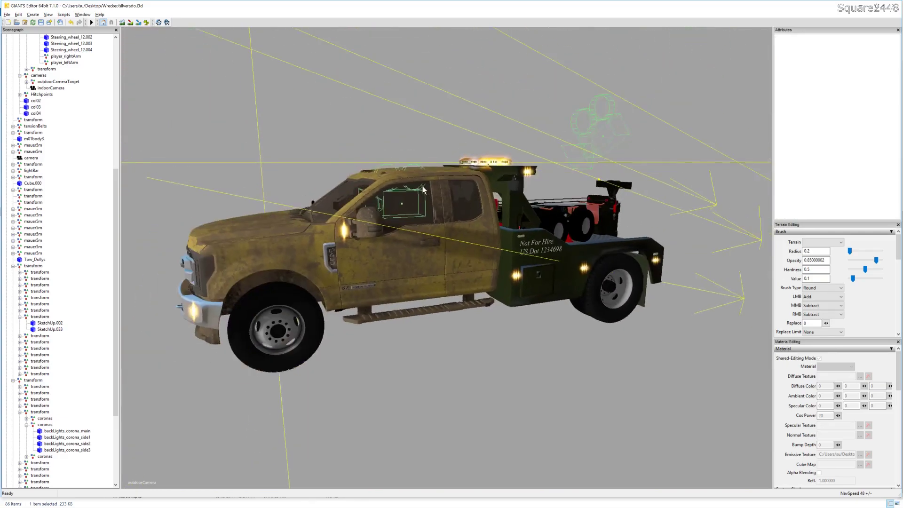
{"action": "scroll", "coordinate": [423, 188], "scroll_direction": "down", "scroll_amount": 3}
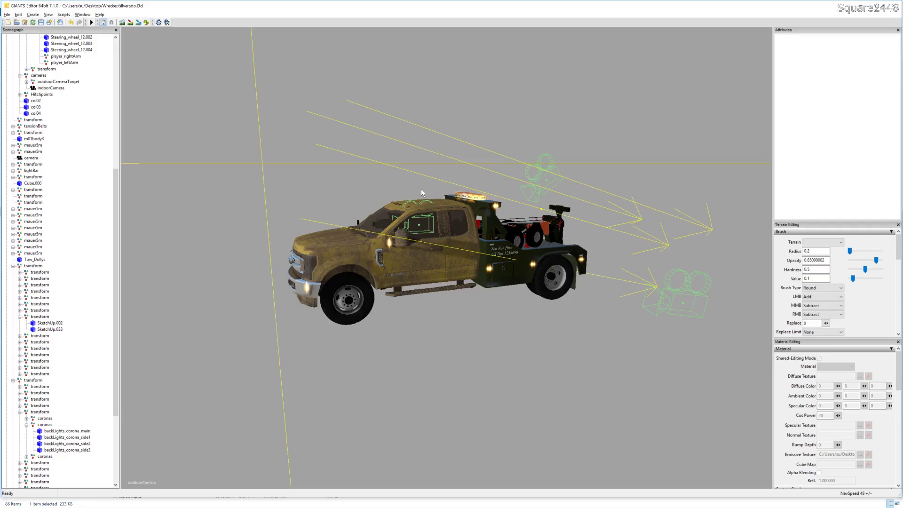
{"action": "scroll", "coordinate": [396, 278], "scroll_direction": "up", "scroll_amount": 6}
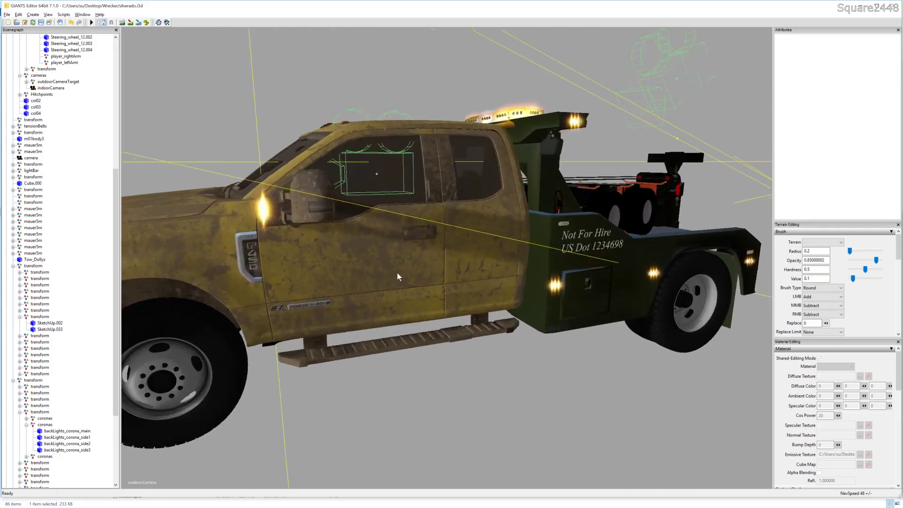